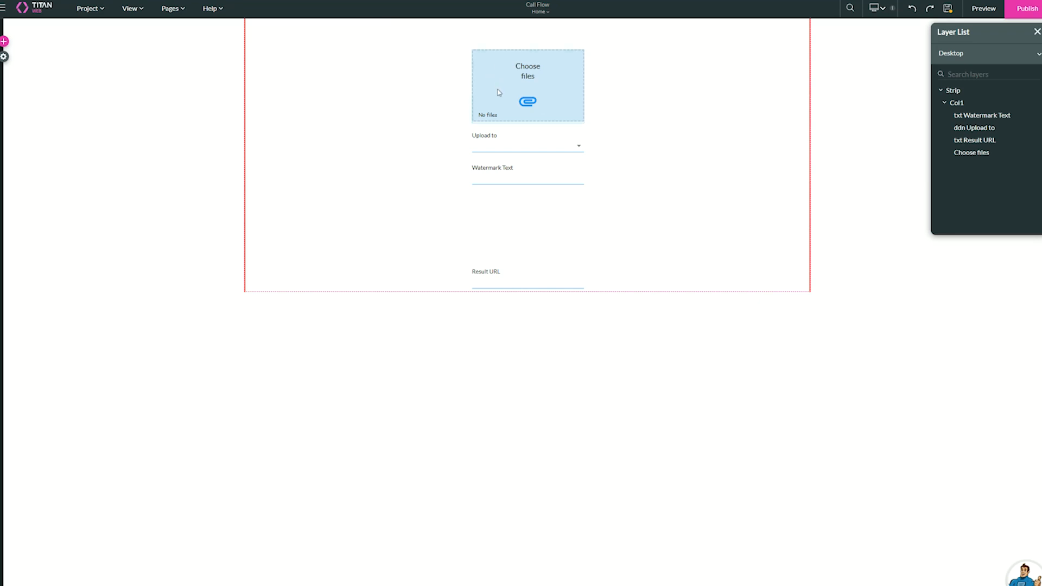
Inspect the Choose files upload element and the choices configured in the Upload to dropdown.
click(575, 125)
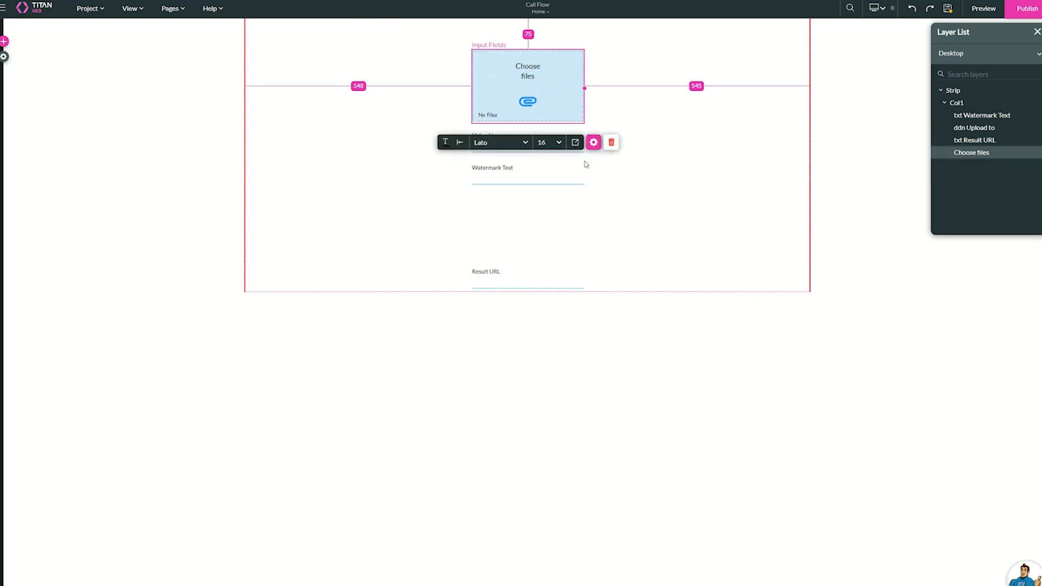
click(607, 181)
click(544, 147)
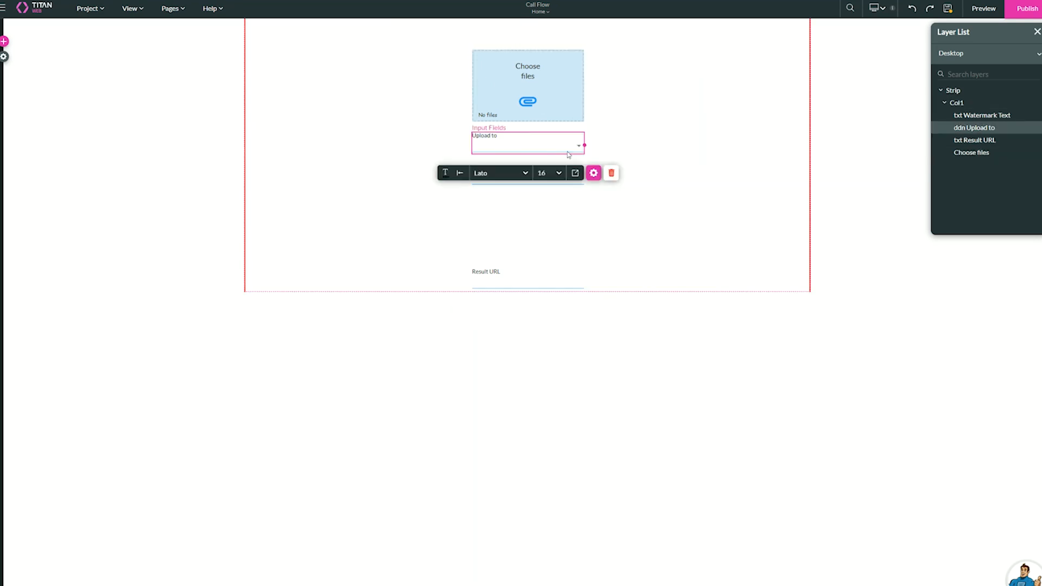
click(594, 173)
click(863, 123)
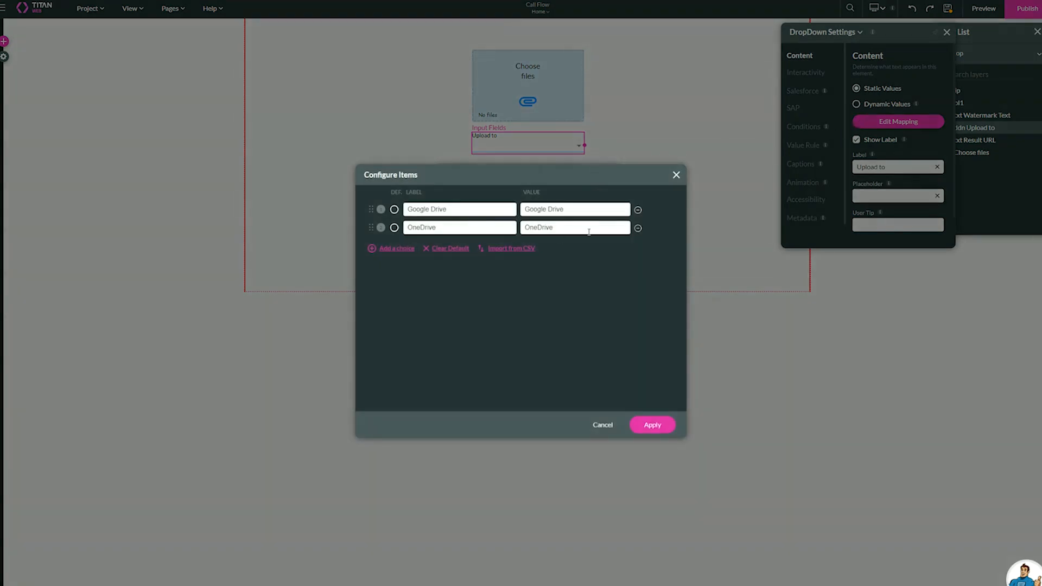
click(676, 175)
Review the content settings of the Watermark Text and Result URL fields and recheck the Upload to dropdown's items.
click(531, 181)
click(533, 182)
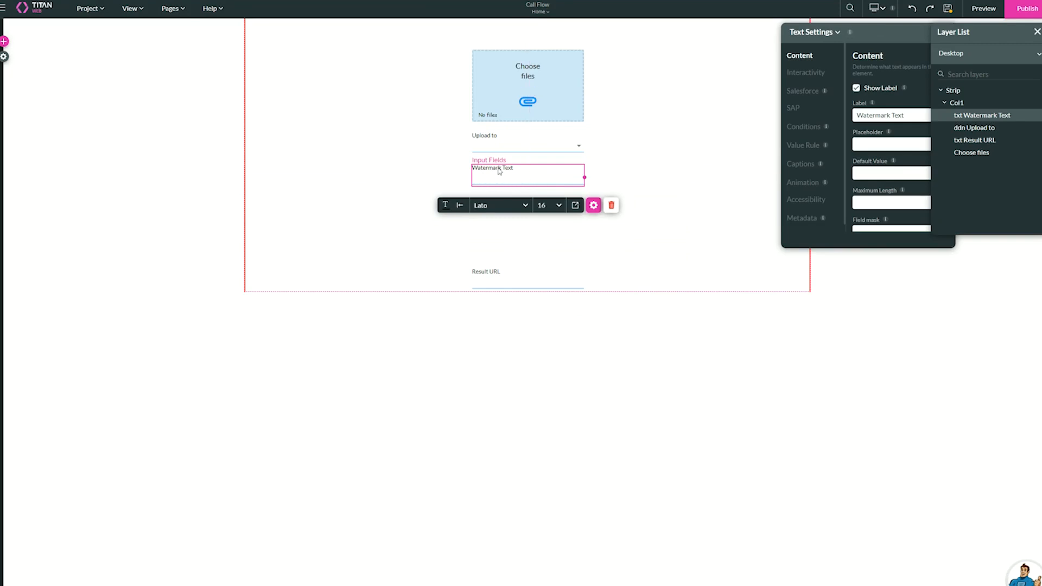
click(512, 144)
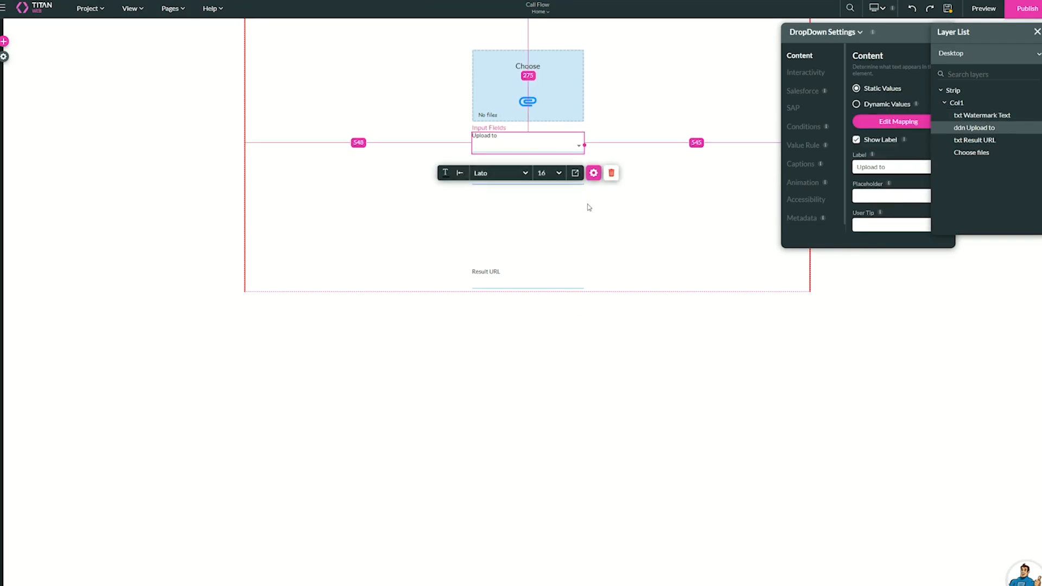
click(551, 275)
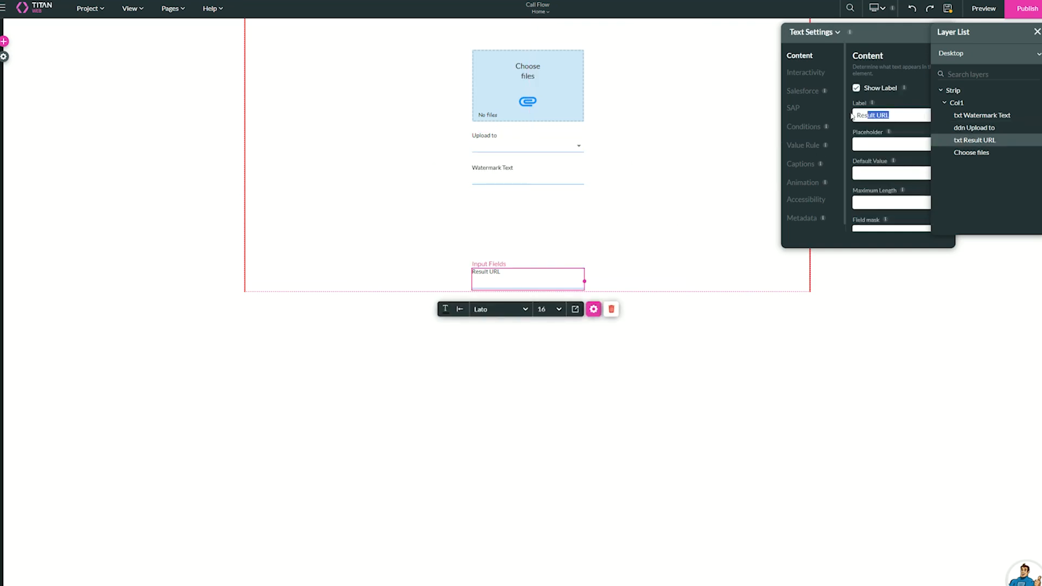
drag(874, 115, 806, 114)
click(549, 140)
click(880, 122)
click(676, 173)
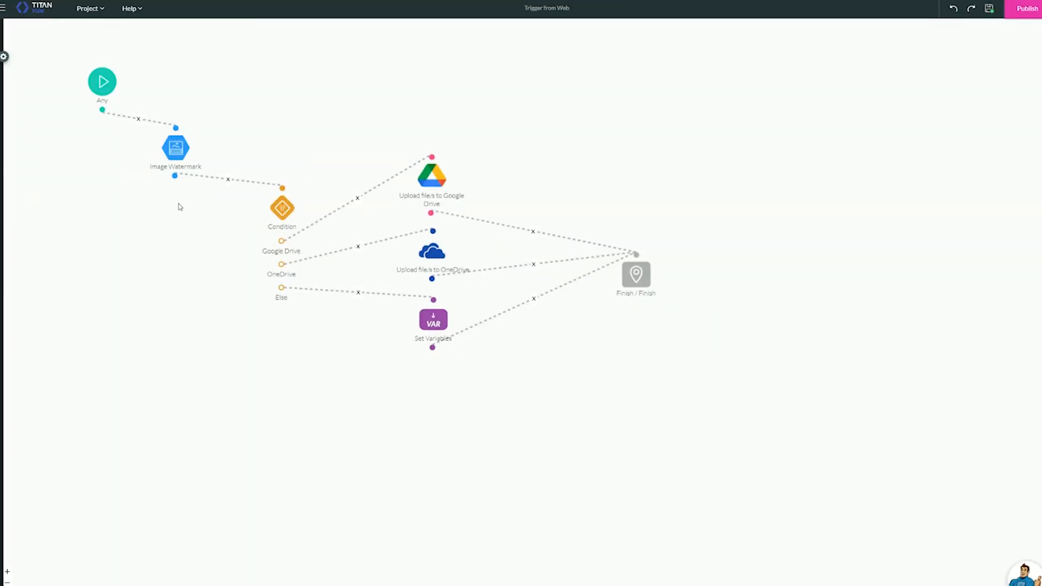
Switch to the Trigger from Web flow project and examine its static and file custom variables.
drag(181, 207, 212, 221)
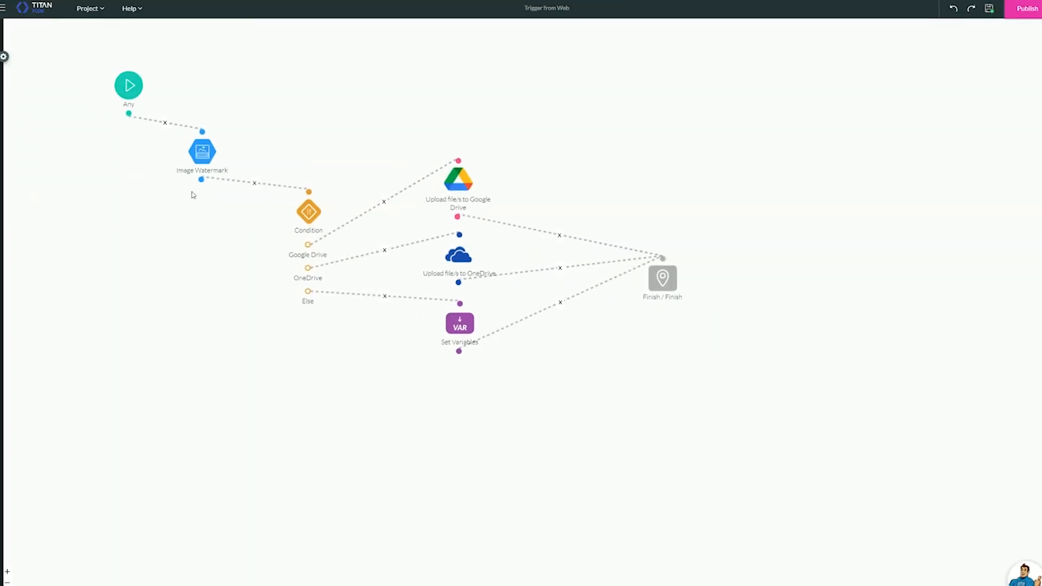
click(4, 56)
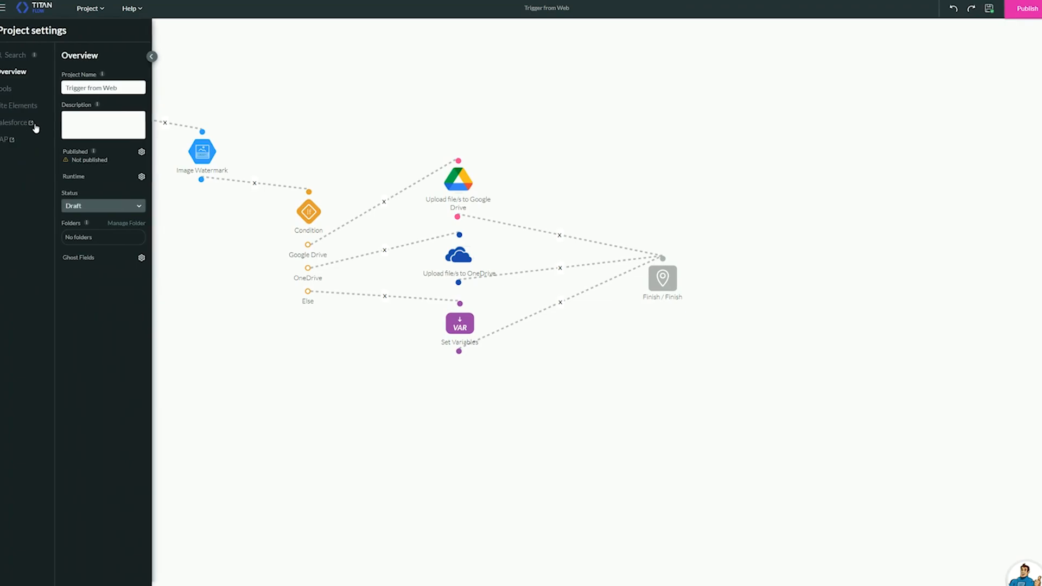
click(8, 89)
click(143, 186)
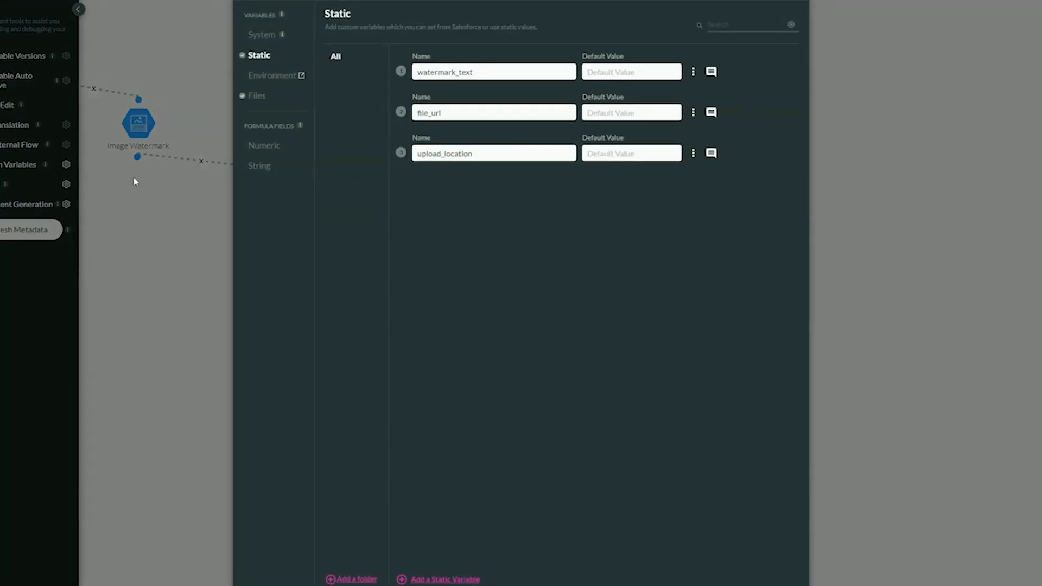
drag(486, 65, 397, 74)
drag(456, 110, 401, 114)
click(479, 156)
drag(479, 157, 399, 169)
click(257, 97)
double_click(486, 81)
drag(477, 117, 384, 116)
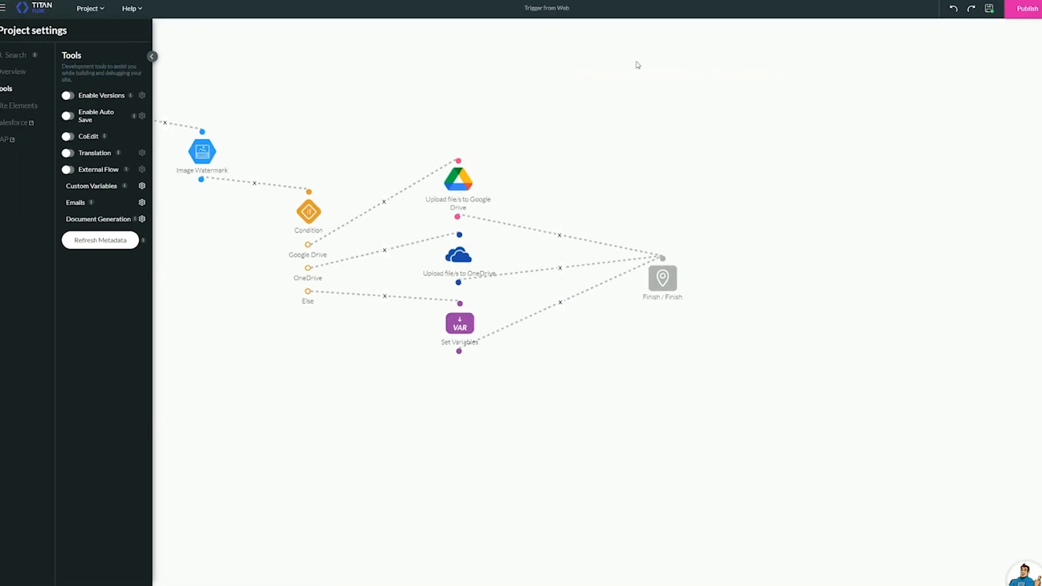
click(137, 47)
Move the Image Watermark and Condition nodes slightly closer to the flow's start node.
click(184, 141)
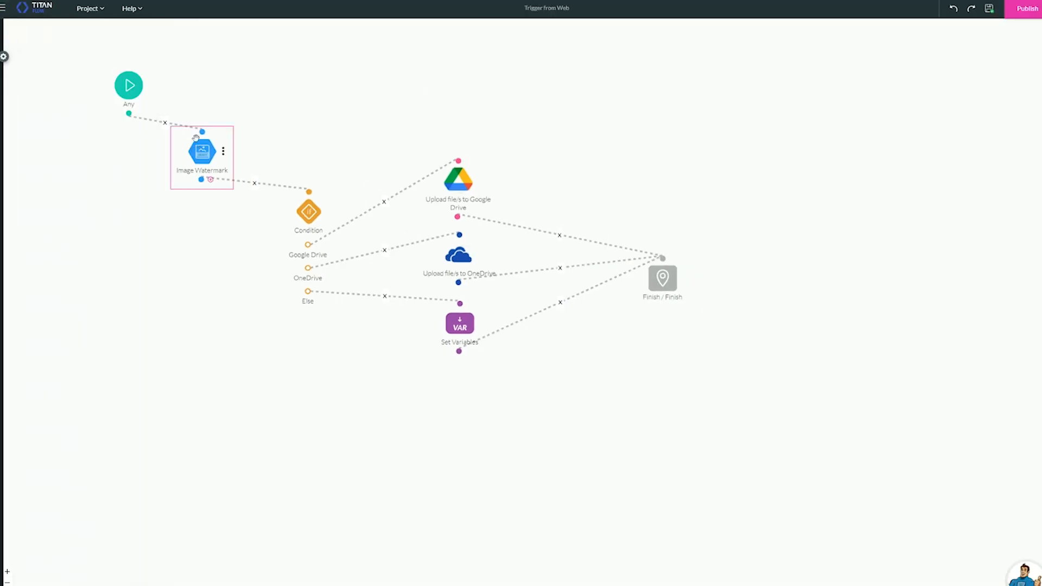
drag(196, 138, 191, 133)
drag(279, 241, 249, 245)
Review the Google Drive and OneDrive upload nodes and the static file_url value in the Set Variables node.
click(441, 182)
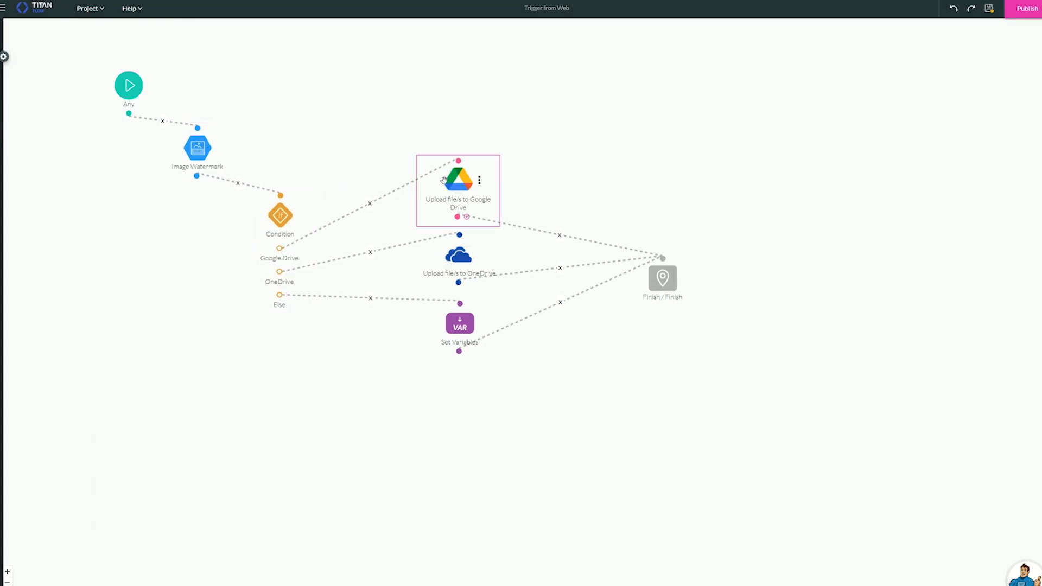
click(482, 256)
click(456, 323)
double_click(455, 324)
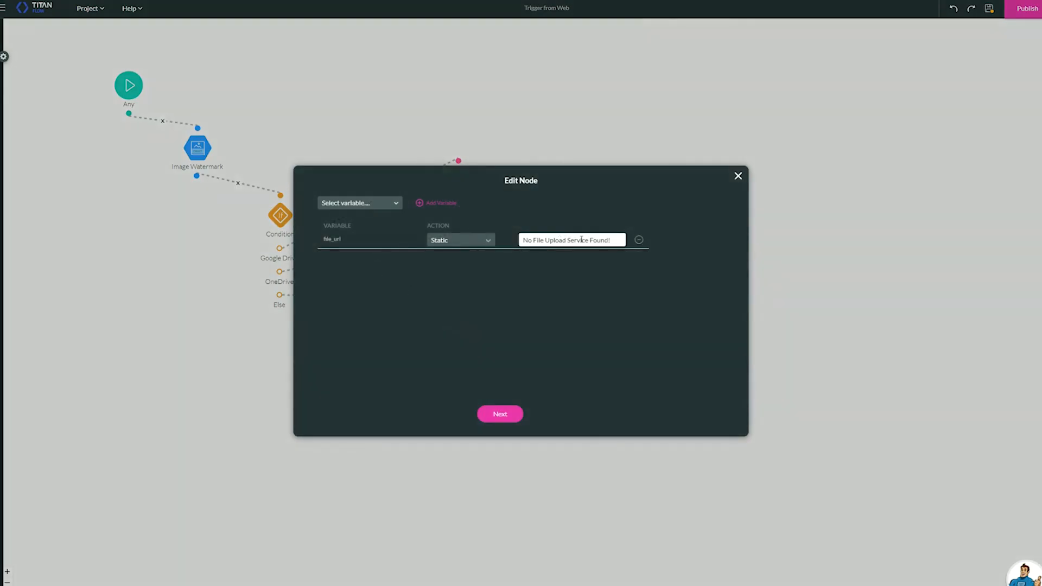
drag(615, 240, 521, 240)
click(738, 176)
Shift the Finish node slightly and publish the Trigger from Web flow.
click(665, 276)
drag(665, 275, 661, 275)
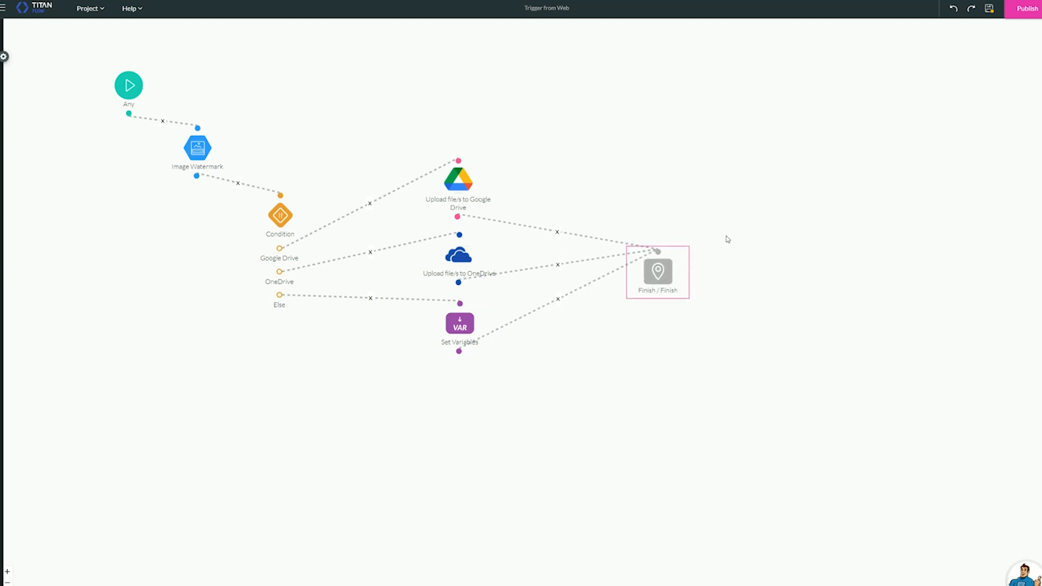
click(1027, 9)
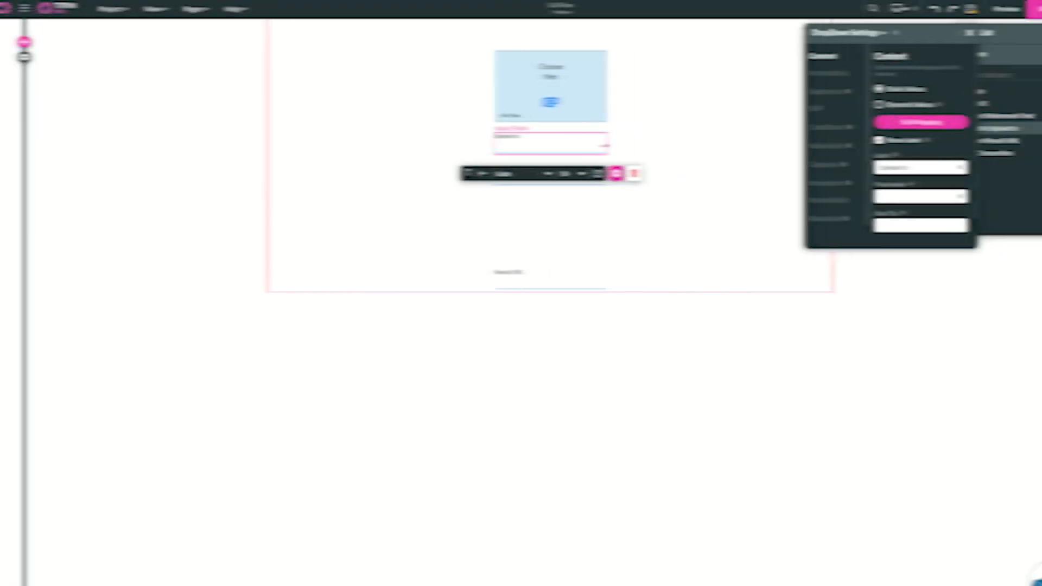
In the Call Flow web project, add a primary button between Watermark Text and Result URL, labelled "Call Flow".
click(495, 318)
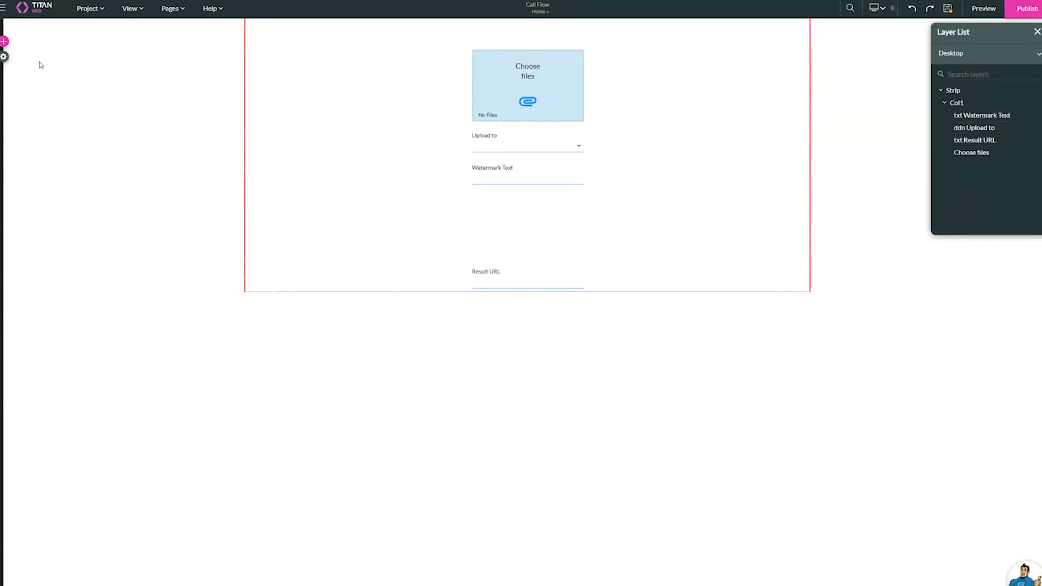
click(4, 42)
click(11, 84)
drag(85, 58, 523, 225)
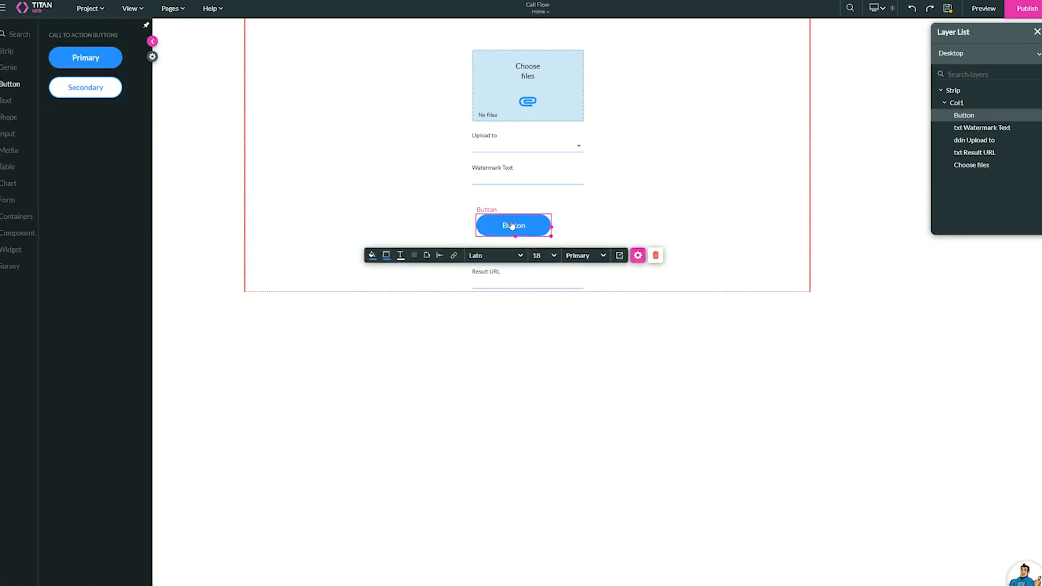
double_click(530, 227)
text(Call Flow)
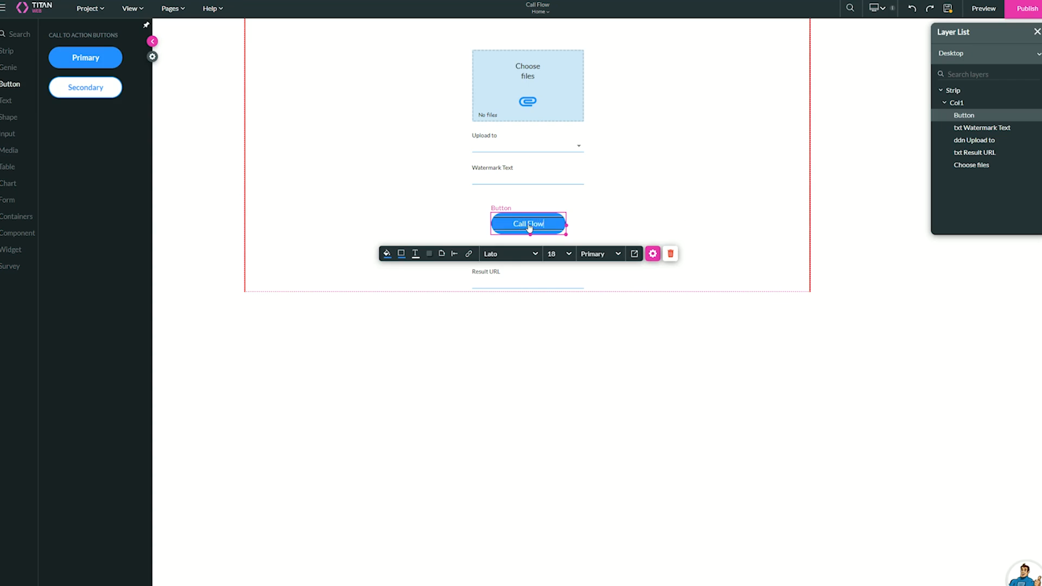
Examine the Call Flow button's on-click action editor and the conditions set on the Choose files element.
click(653, 254)
click(807, 72)
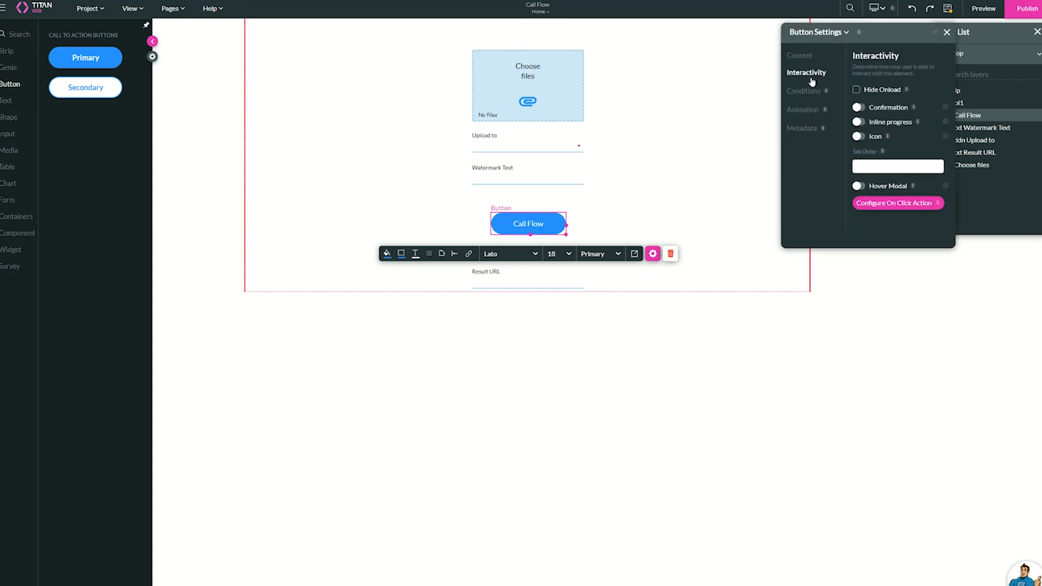
click(898, 202)
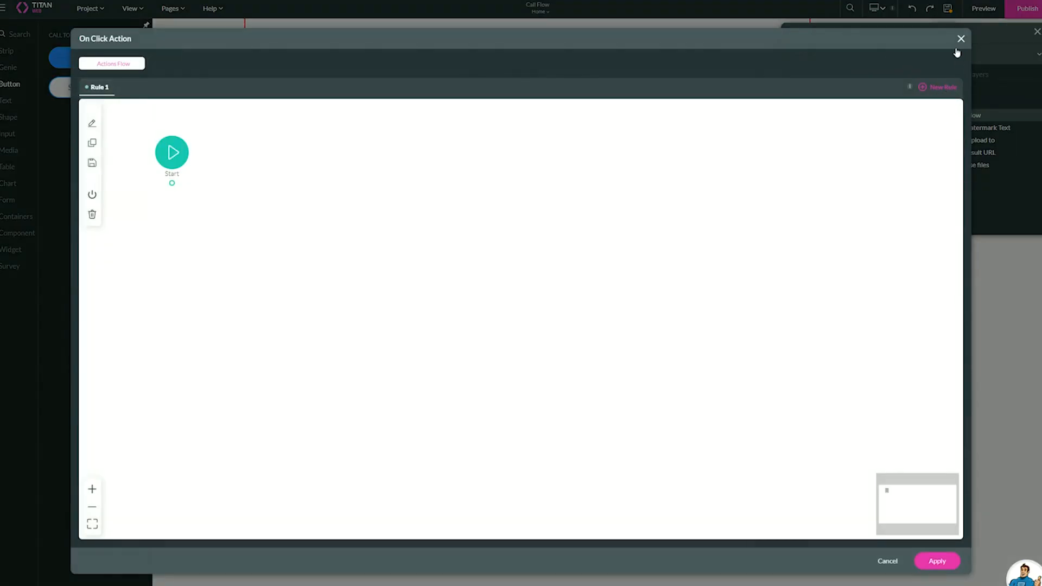
click(958, 38)
click(559, 92)
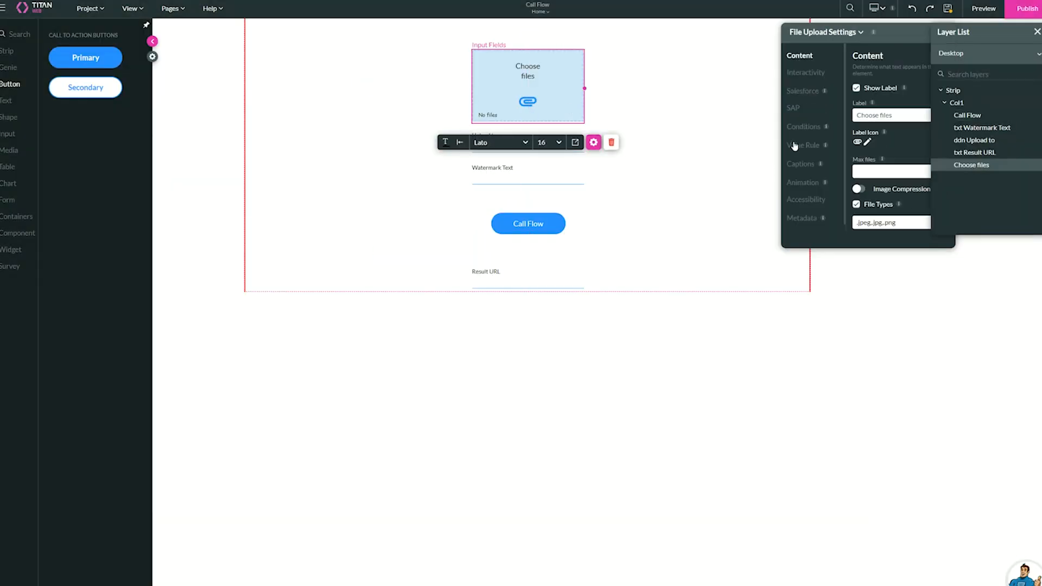
click(802, 128)
click(900, 215)
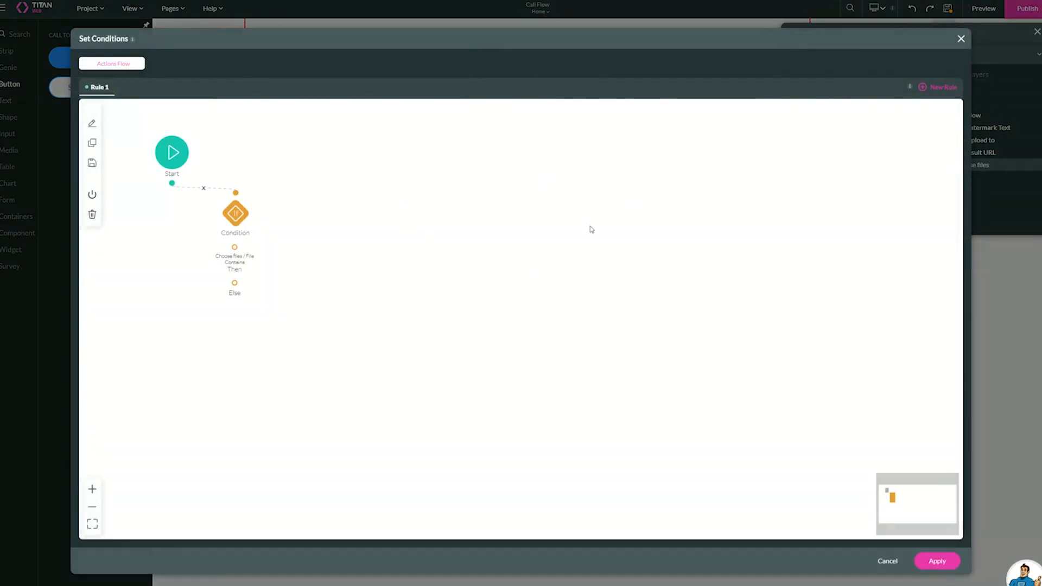
click(960, 39)
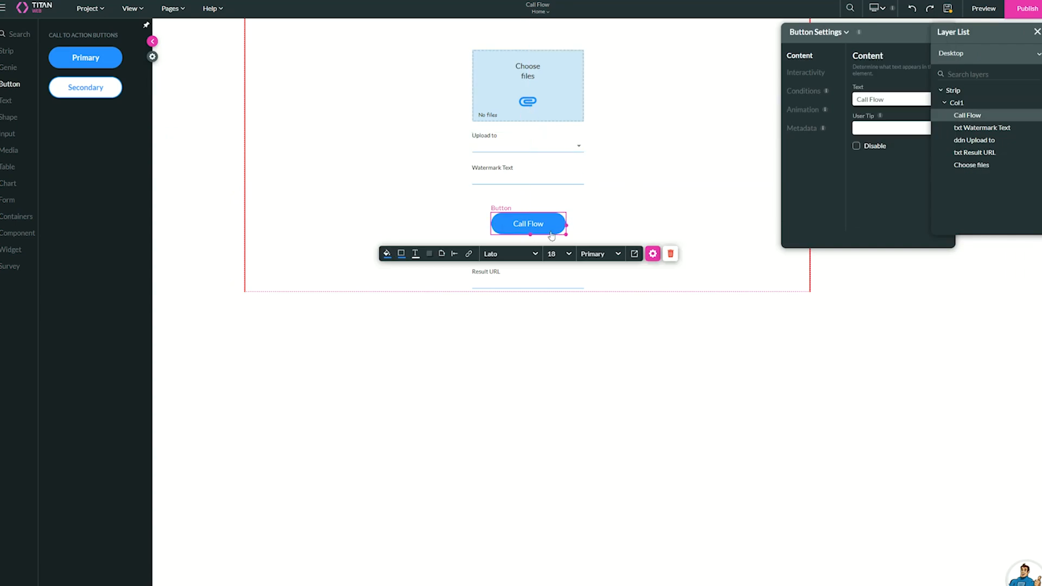
Add a Flow node after Start in the Call Flow button's on-click action.
click(806, 72)
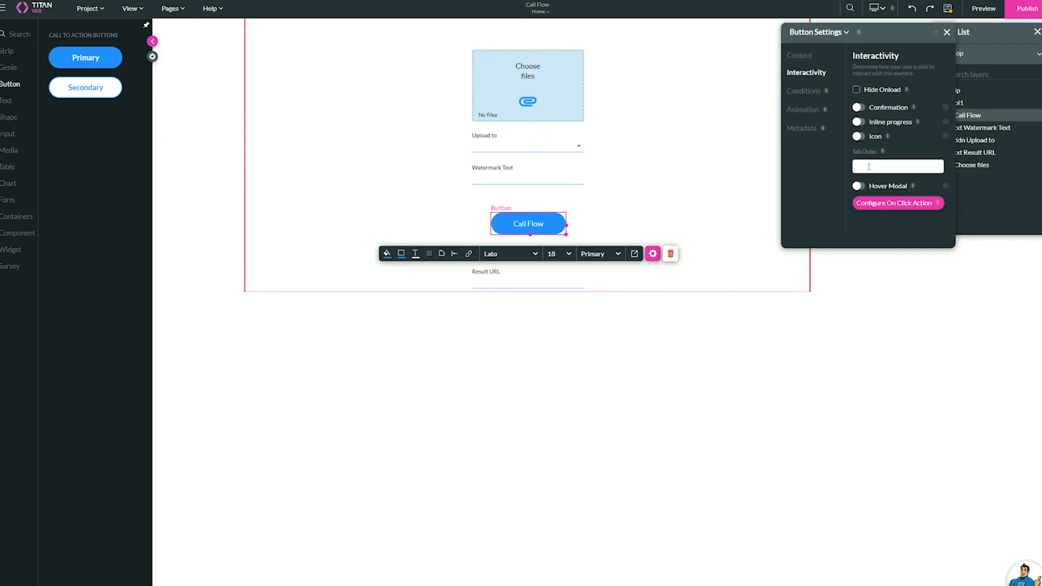
click(884, 204)
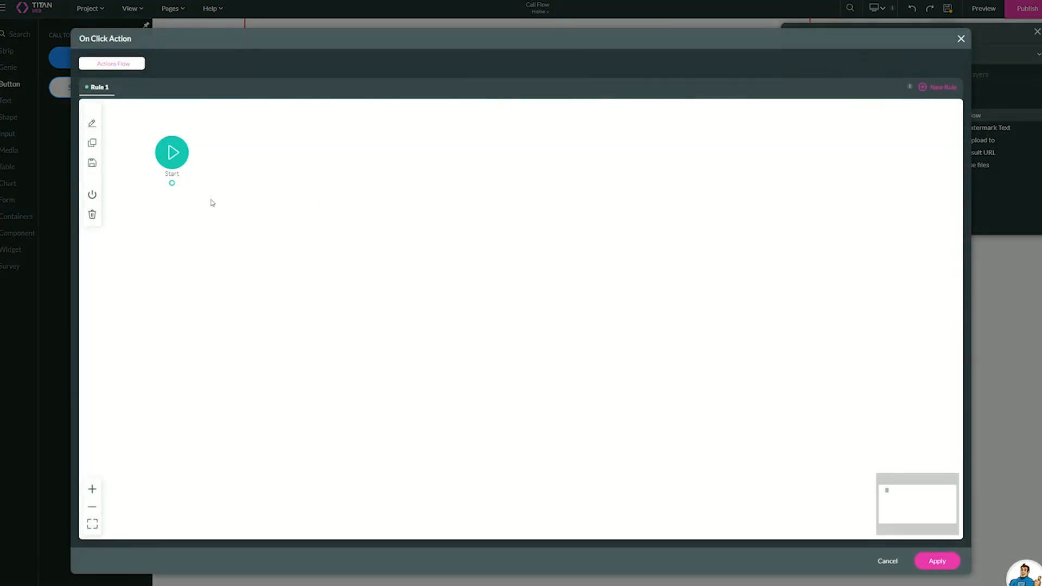
click(172, 184)
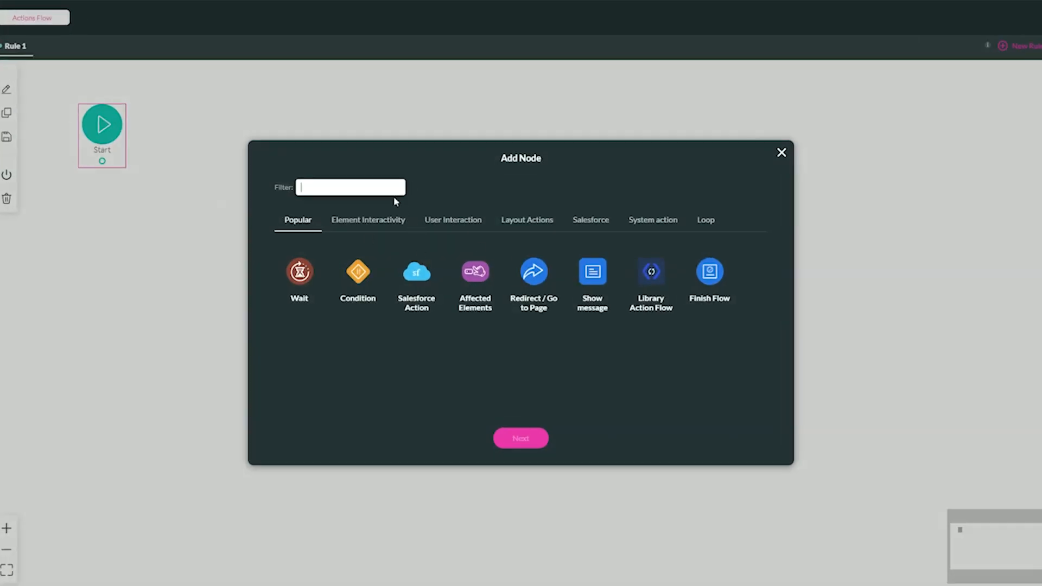
text(flow)
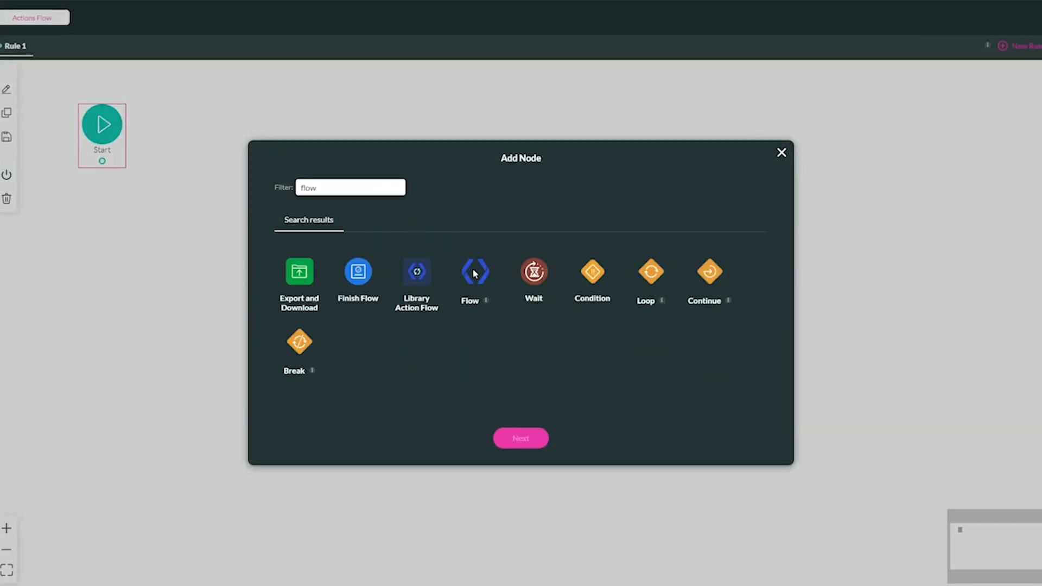
click(474, 273)
click(535, 437)
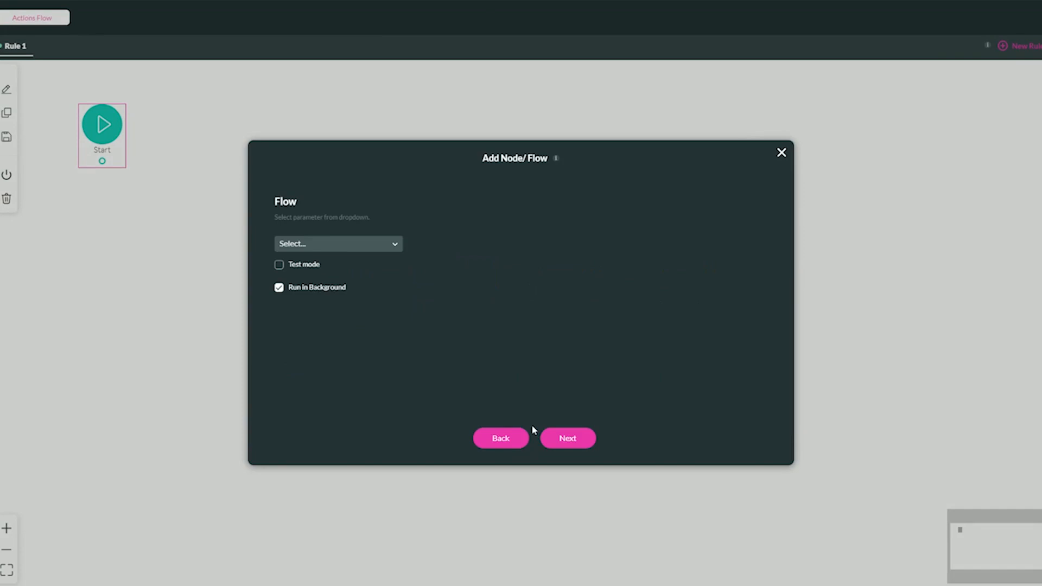
Set Trigger from Web as the flow that the new node calls.
click(322, 242)
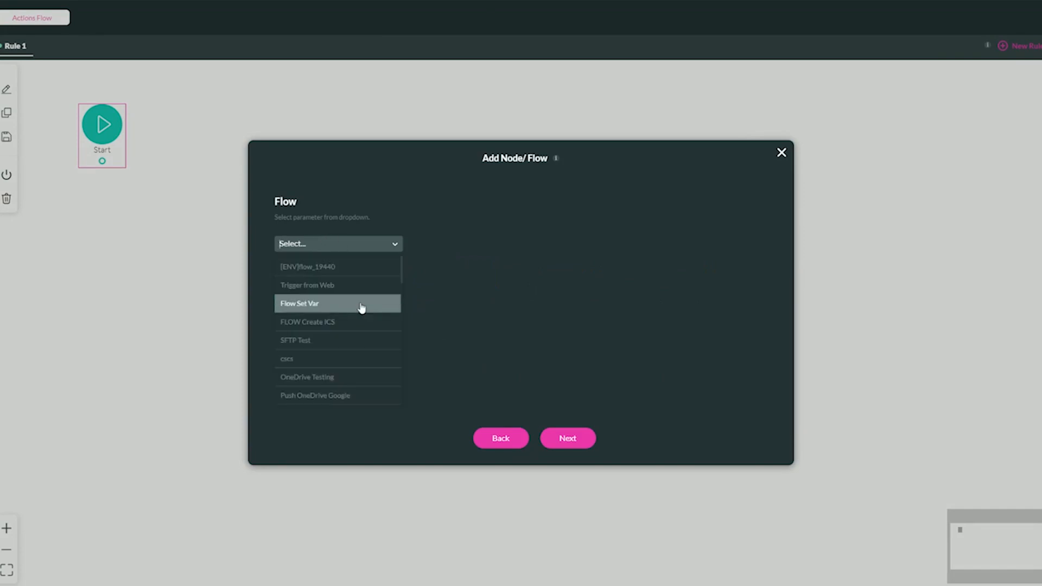
scroll(361, 306, down, 10)
scroll(363, 302, up, 10)
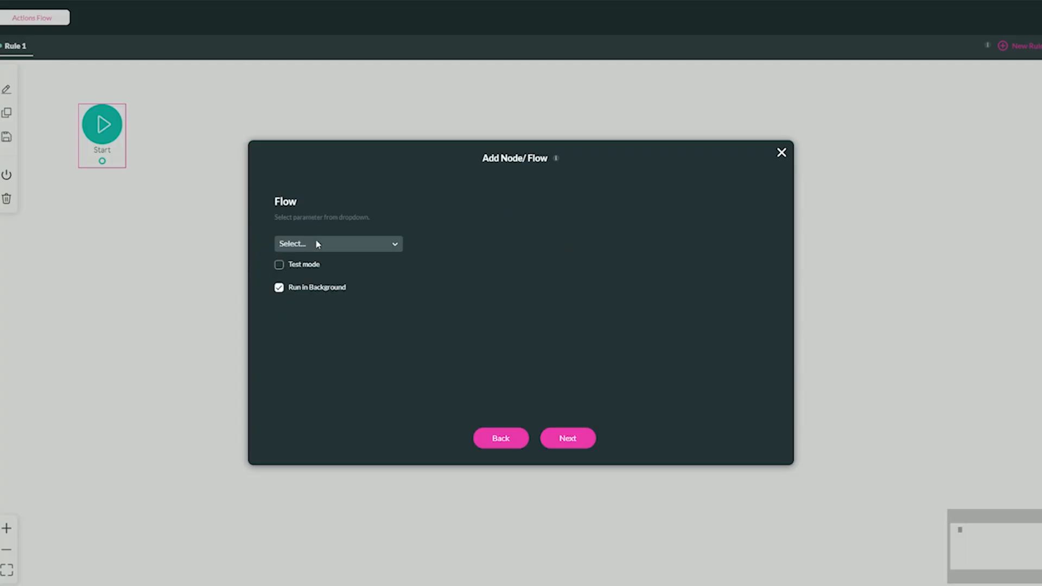
click(317, 244)
click(322, 283)
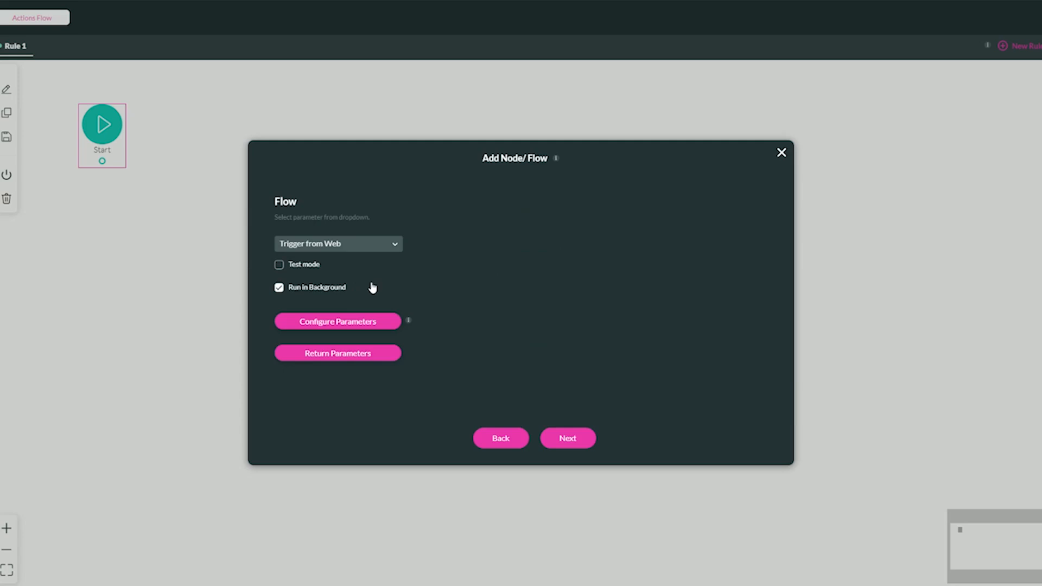
Try the Flow node's Test mode and Run in Background options, restoring each setting.
click(298, 269)
click(298, 269)
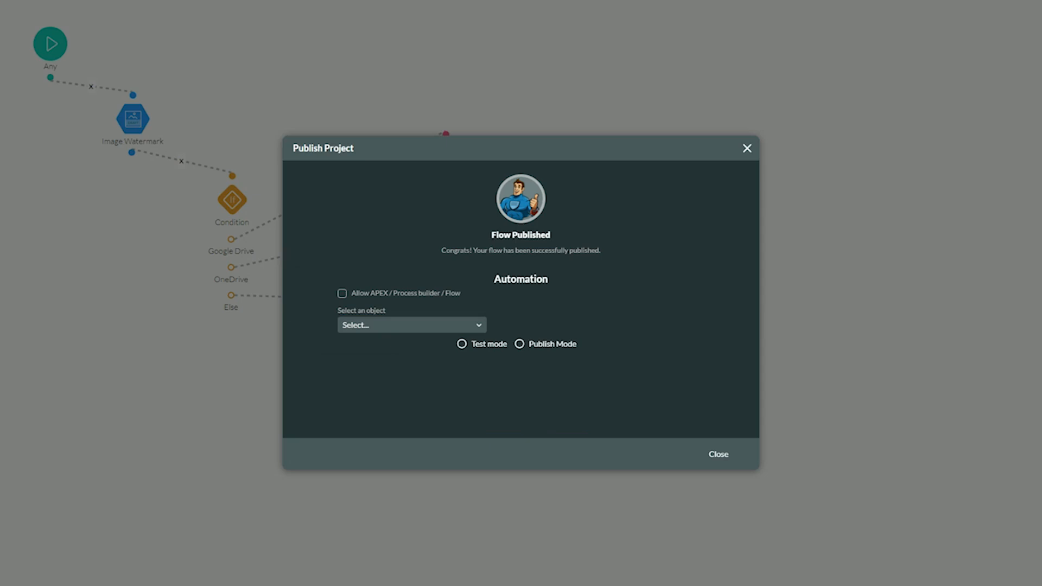
click(539, 347)
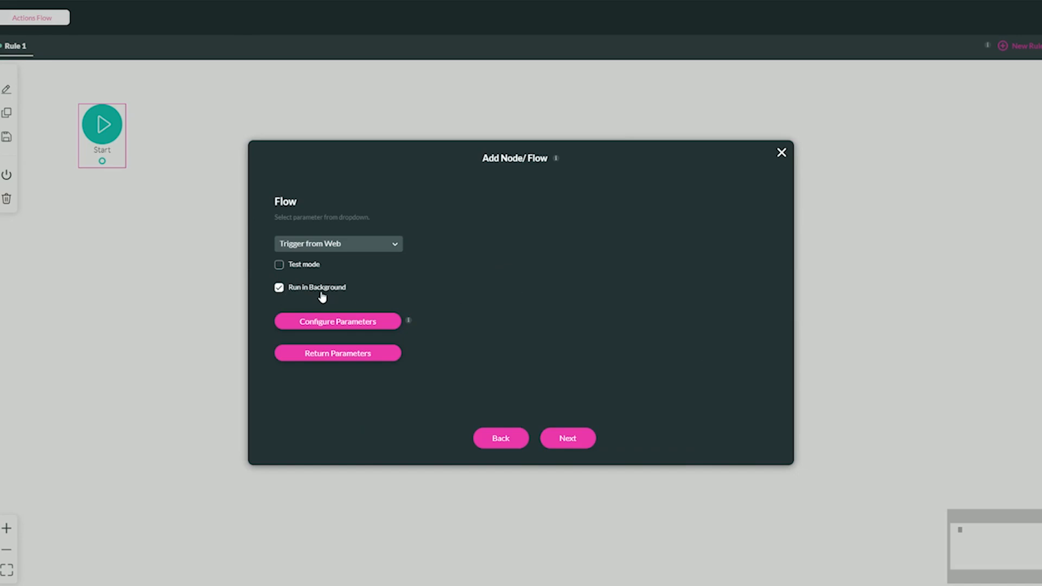
click(297, 293)
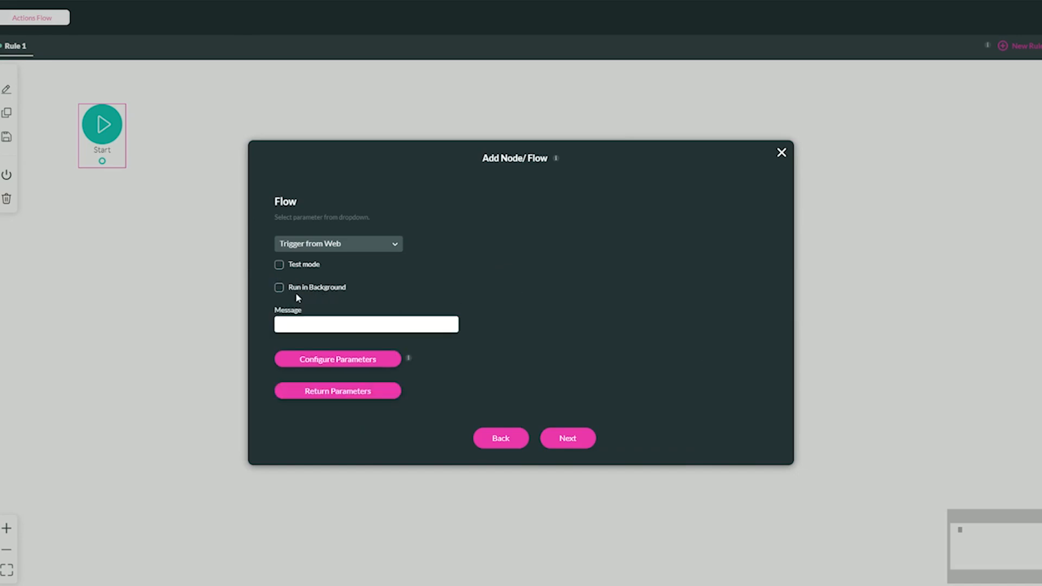
click(280, 289)
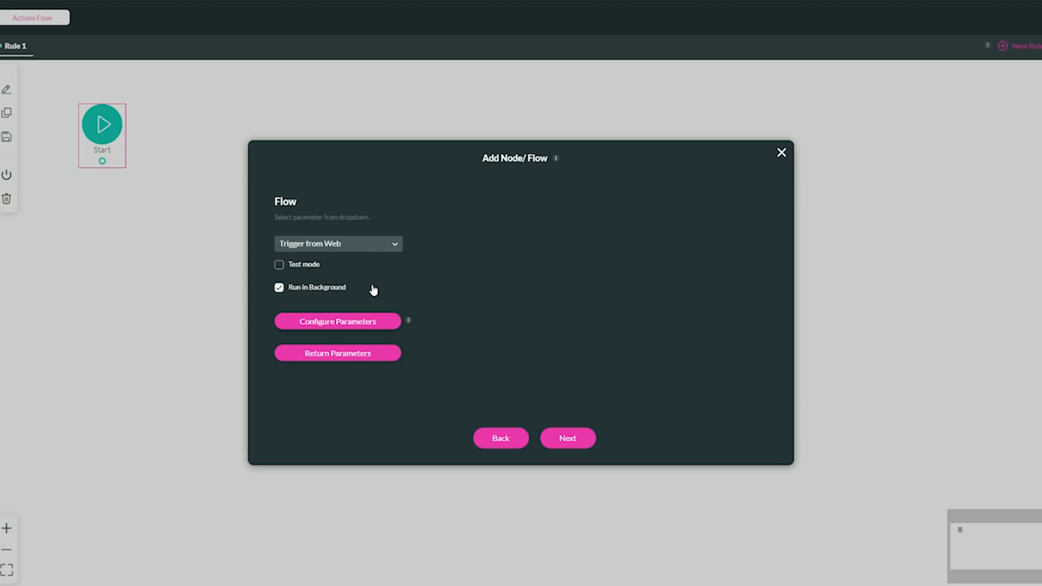
Turn off Run in Background for the Flow node and set its message to Custom Message.
click(298, 293)
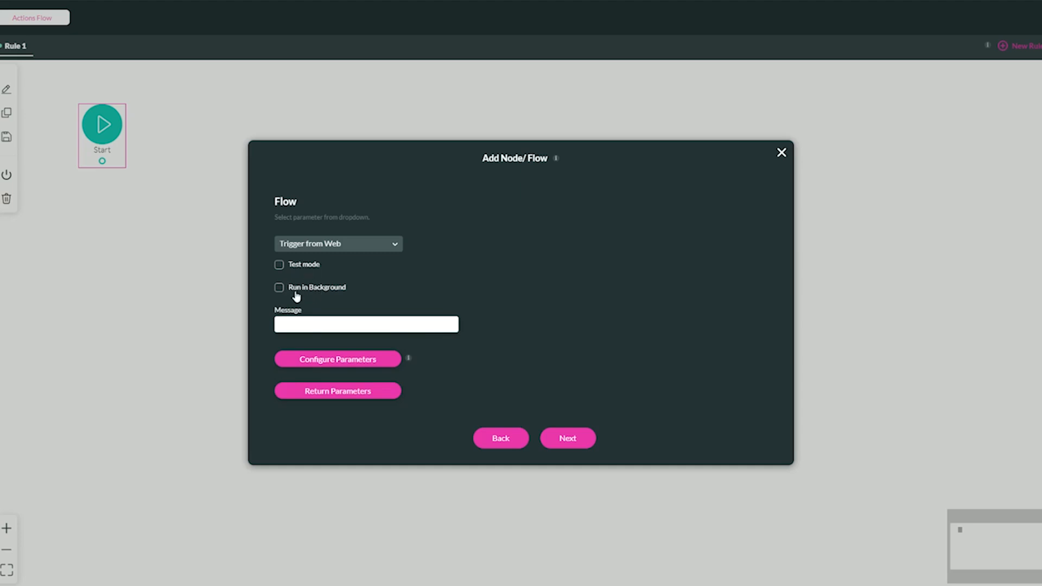
click(304, 321)
text(Custom Message)
Map the flow's input parameter to the field Choose files / File.
click(356, 361)
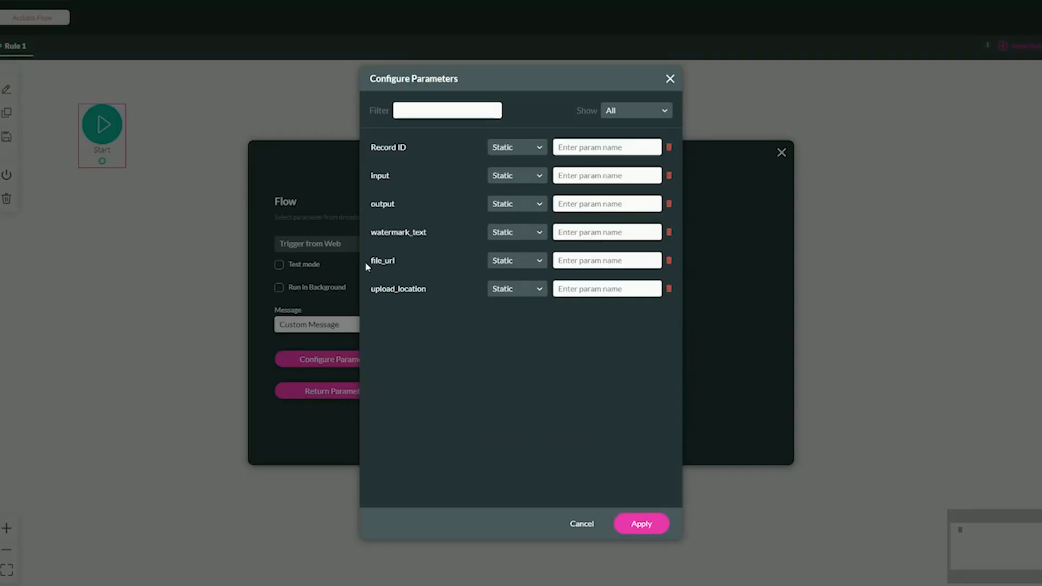
drag(371, 176, 421, 174)
click(510, 177)
click(508, 202)
click(586, 176)
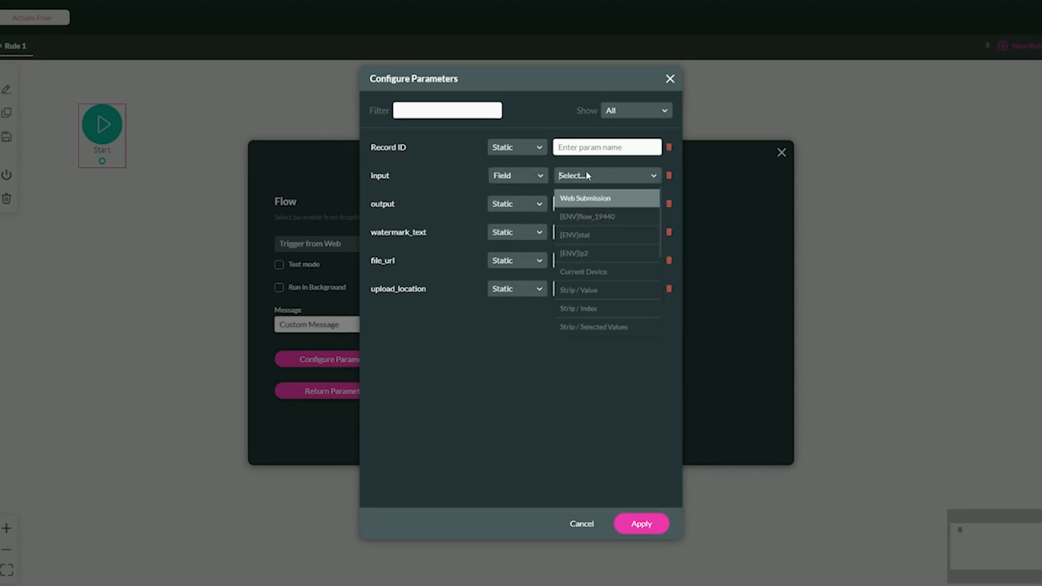
text(file)
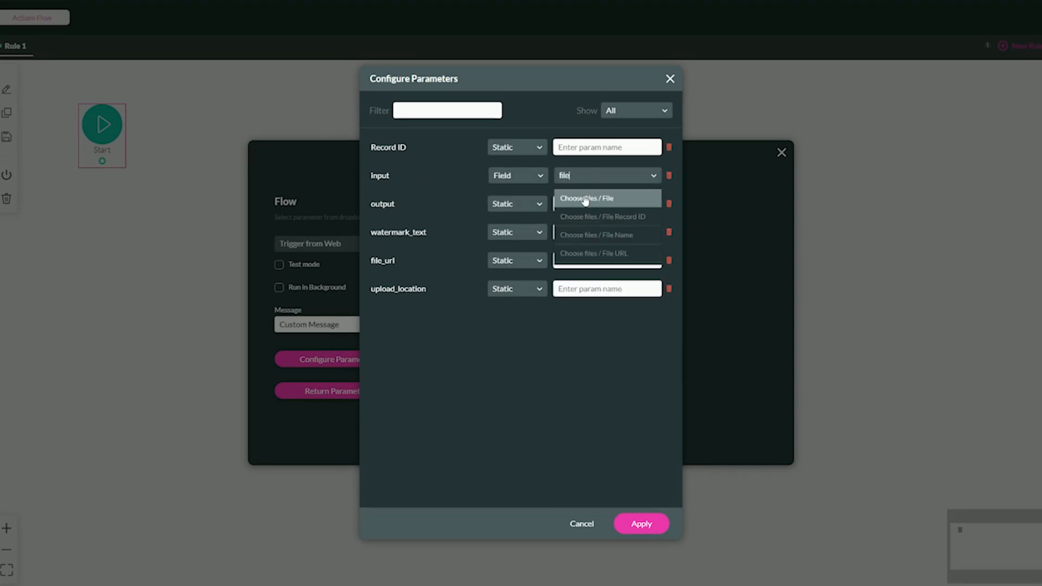
click(611, 198)
Map the watermark_text parameter to the field txt Watermark Text.
drag(371, 232, 426, 232)
click(510, 232)
click(510, 257)
click(584, 232)
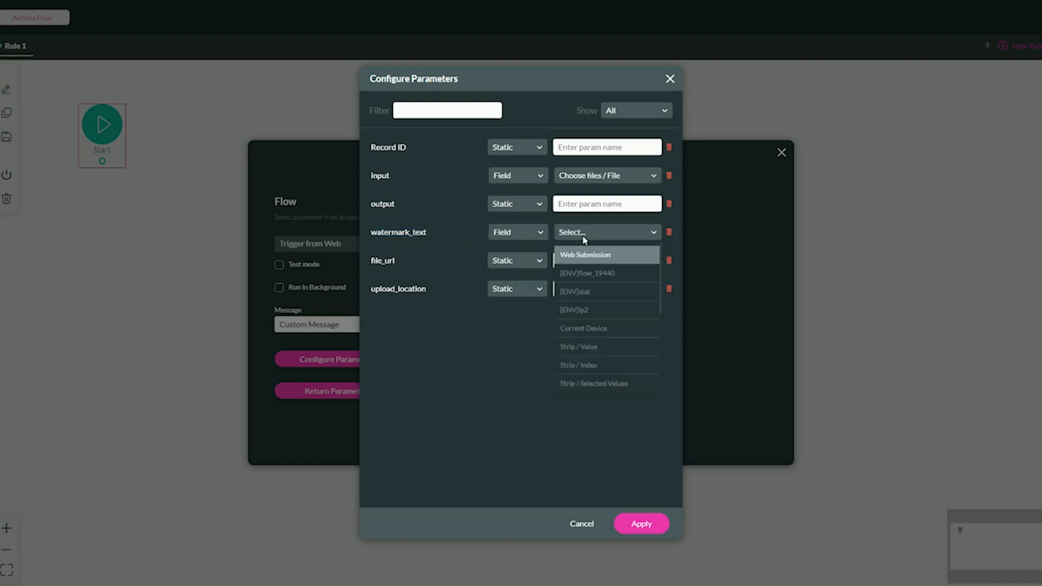
text(water)
click(568, 255)
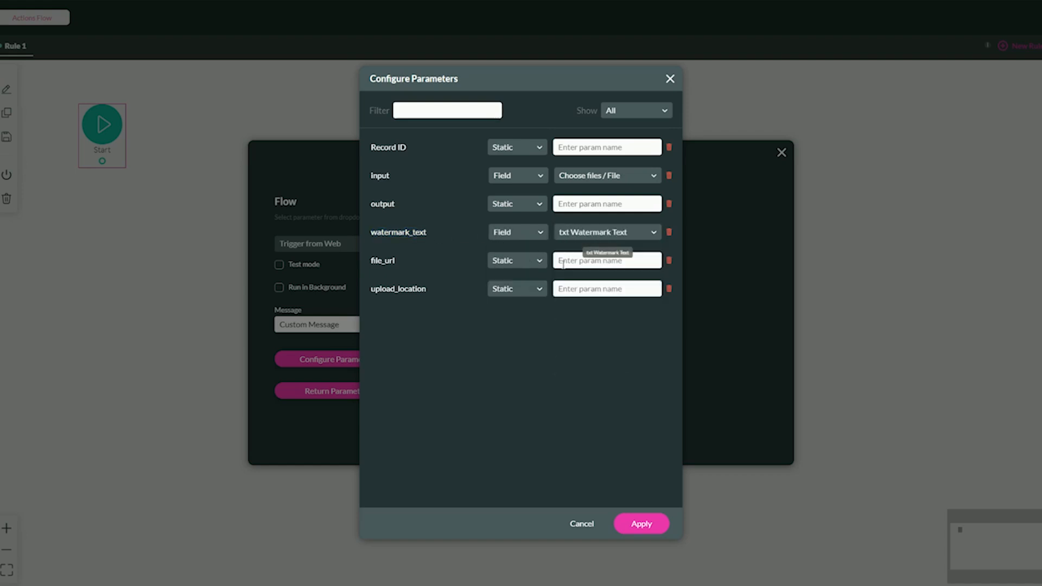
Map the upload_location parameter to the field ddn Upload to / Value and apply the parameter configuration.
click(510, 290)
click(513, 326)
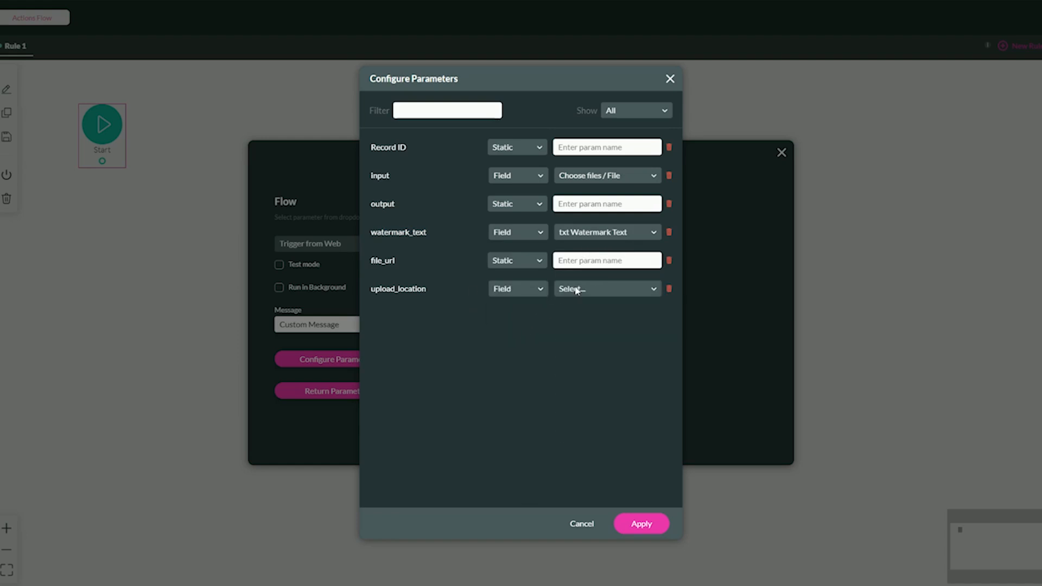
click(579, 289)
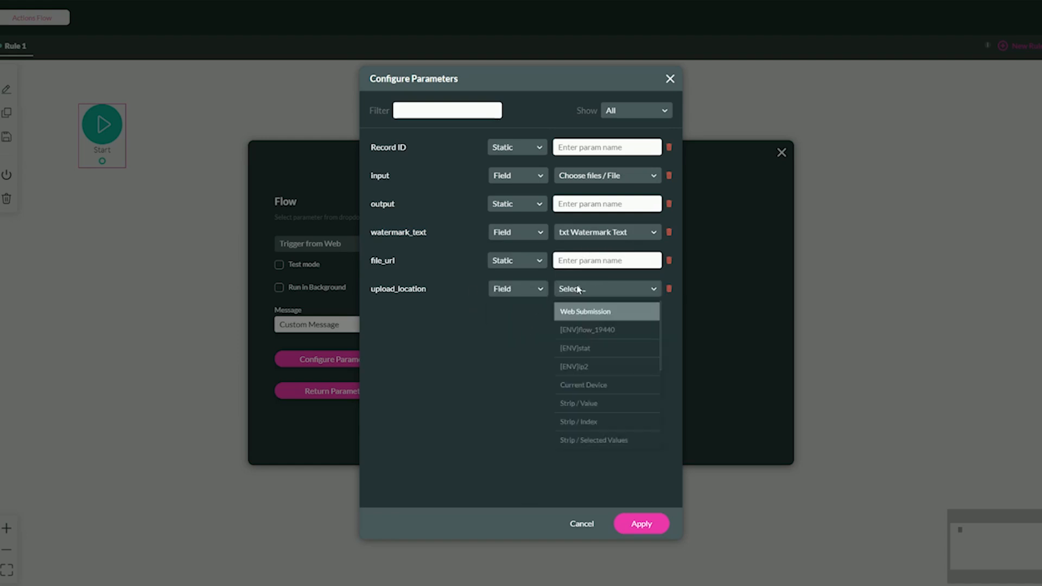
text(ddn)
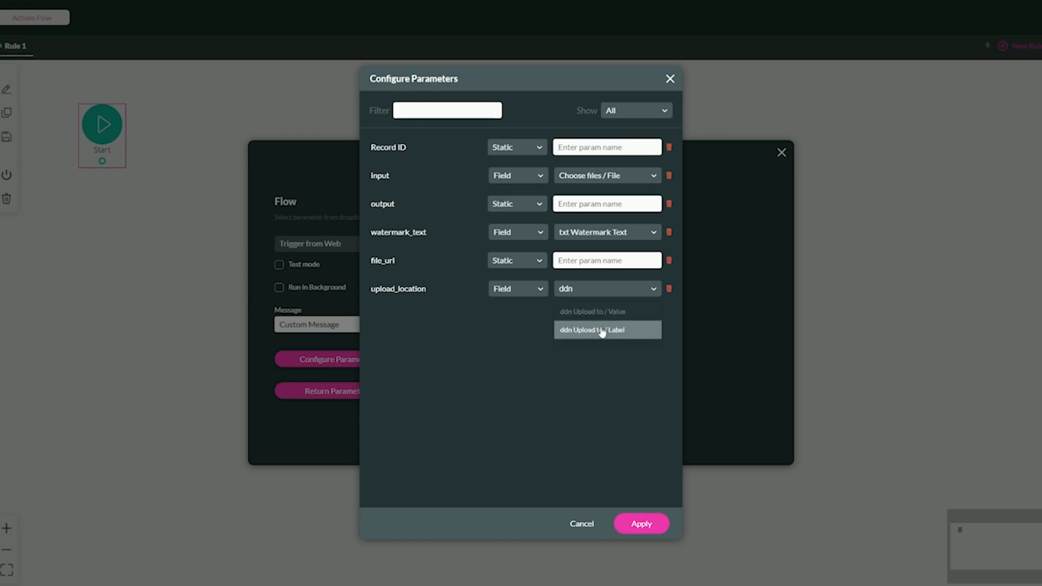
click(600, 312)
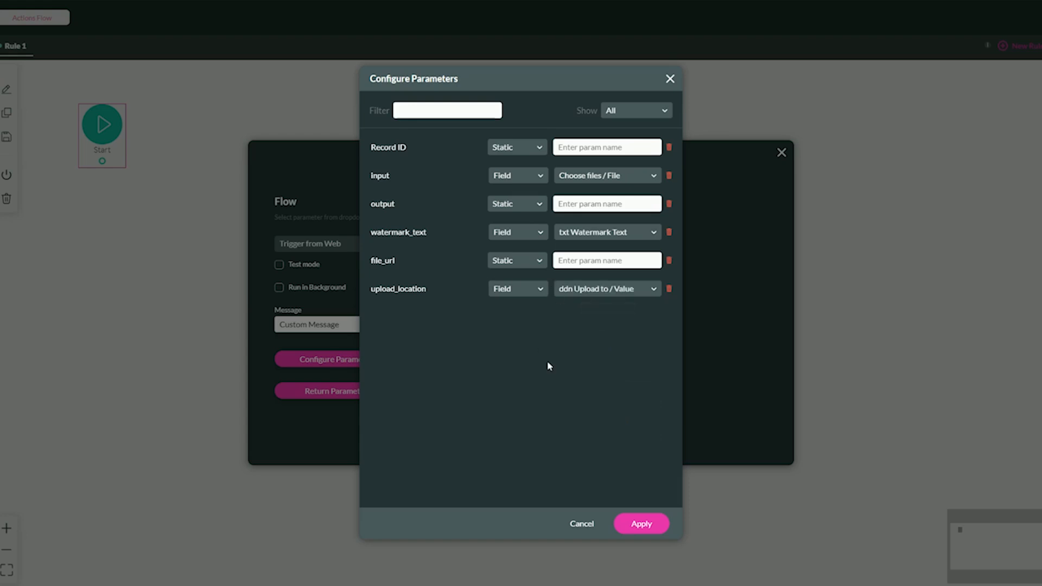
click(641, 524)
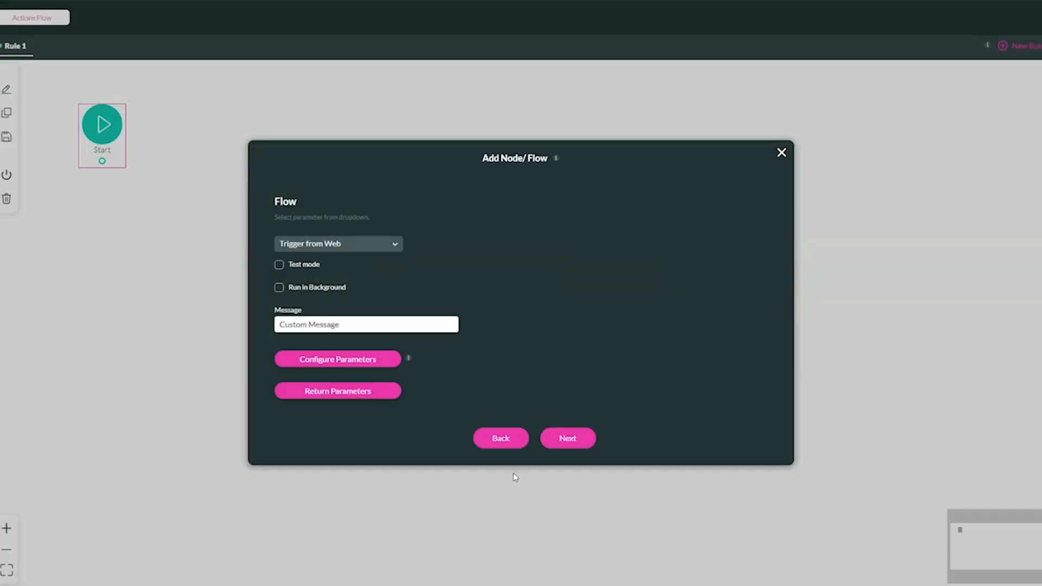
Check the Flow node's return parameters, finish adding the node and apply the on-click action.
click(356, 391)
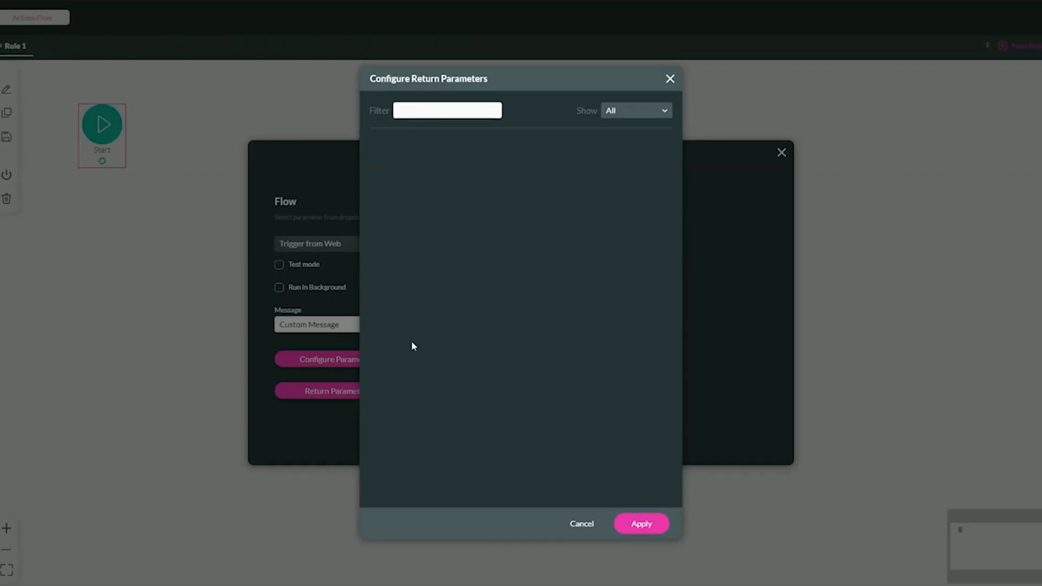
click(654, 524)
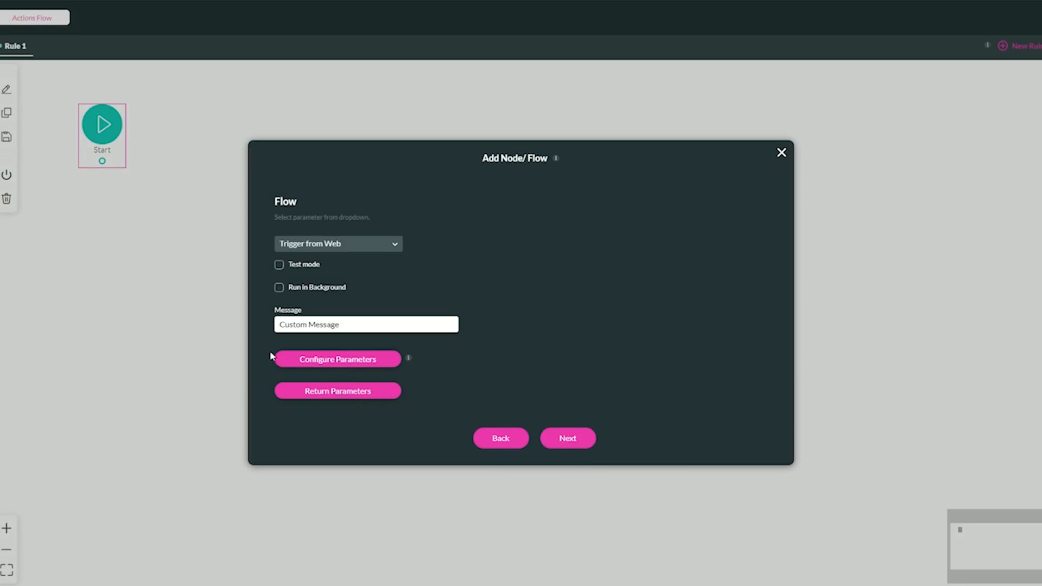
click(568, 438)
click(567, 439)
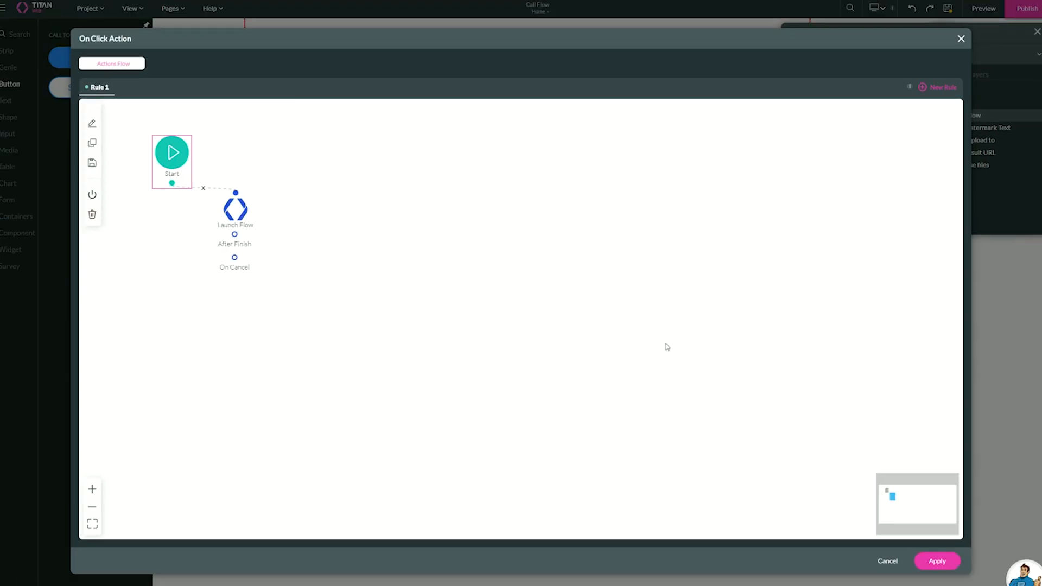
click(954, 565)
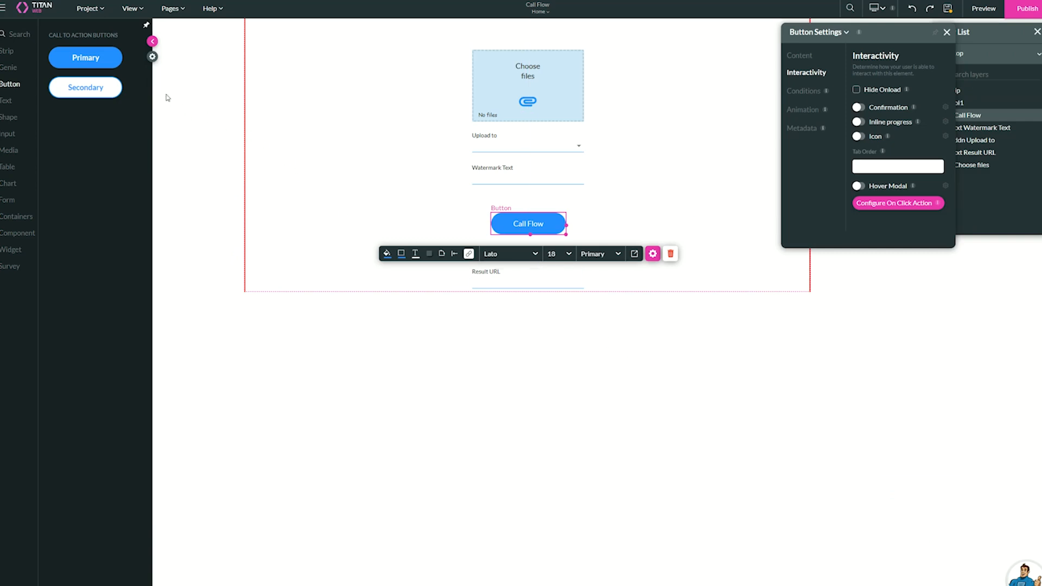
Create a static custom variable named url in the project settings and apply it.
click(152, 59)
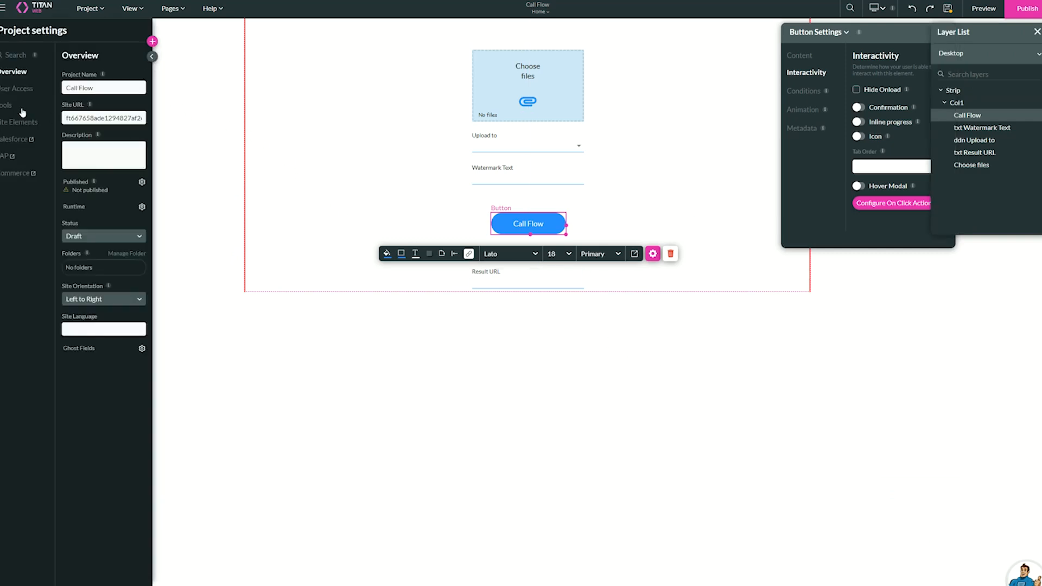
click(22, 106)
click(143, 327)
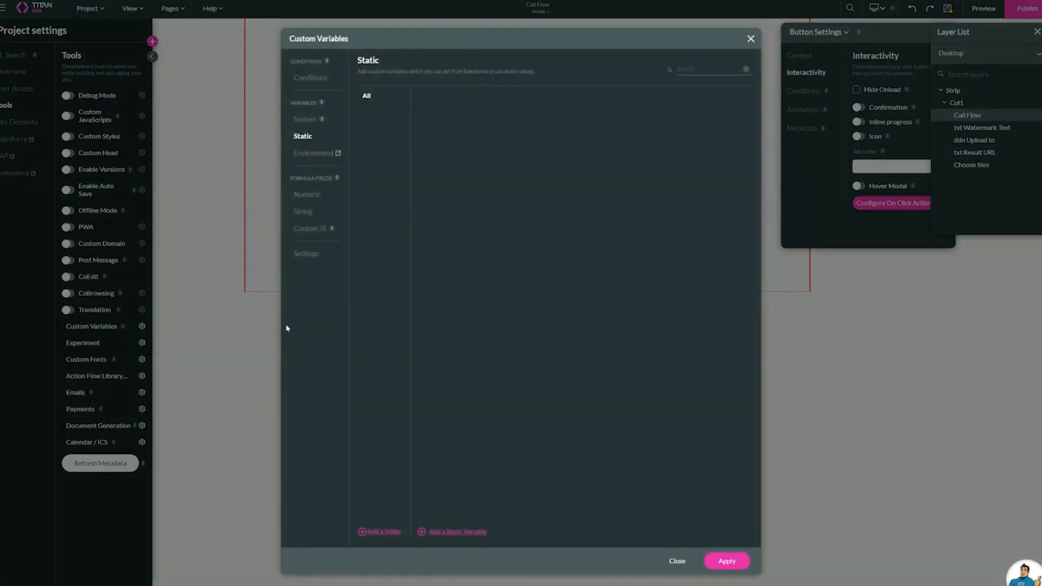
click(470, 532)
drag(475, 108, 385, 112)
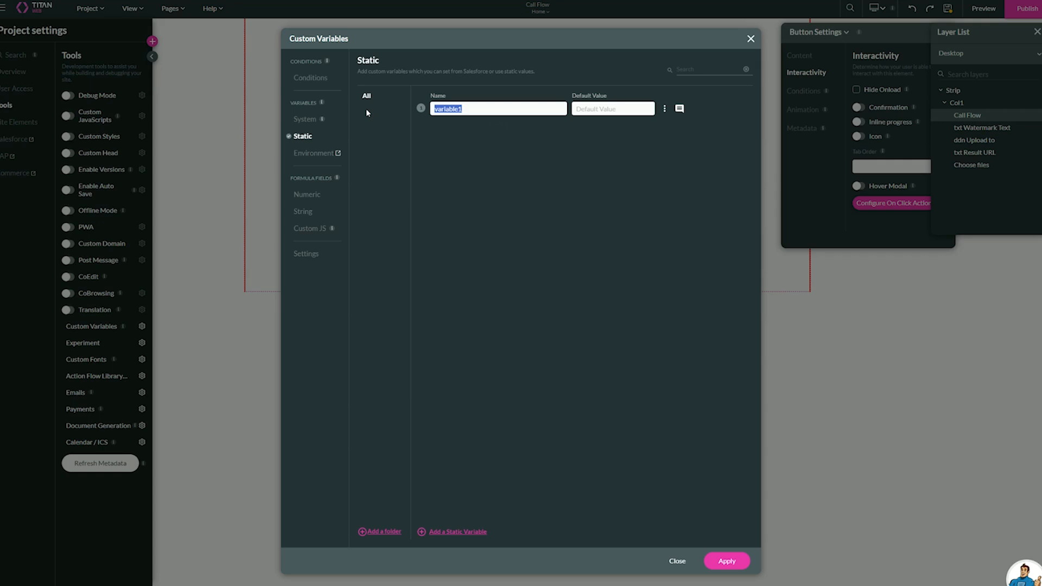
text(URL)
click(747, 559)
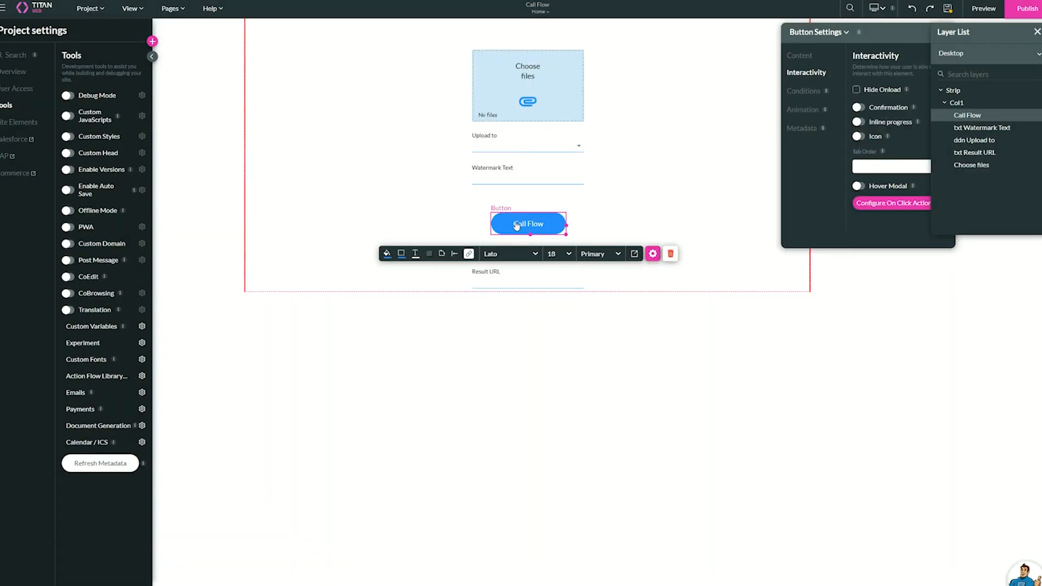
Map the Launch Flow node's url return parameter to the field file_url and save the node.
click(468, 255)
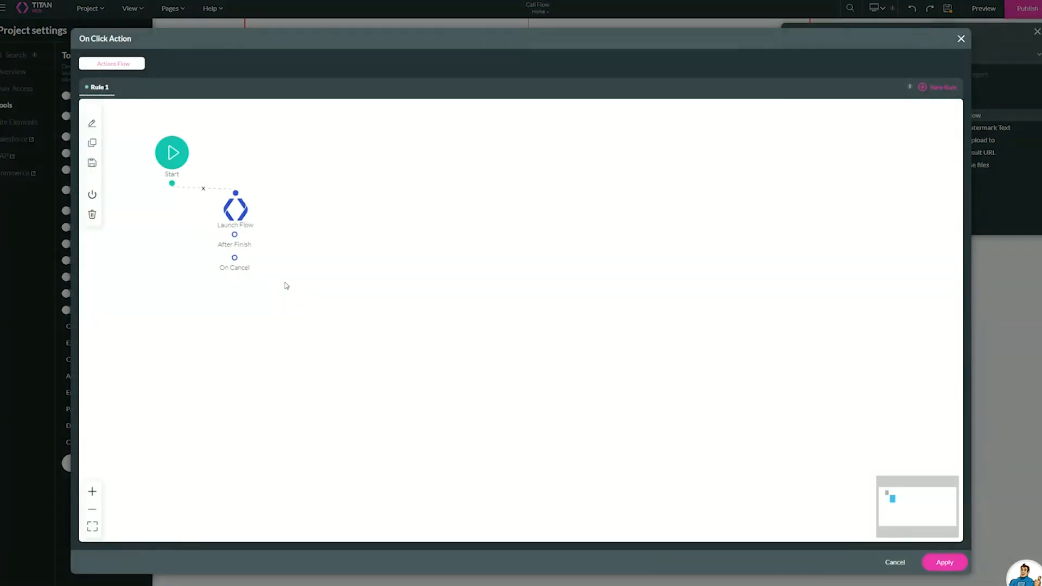
double_click(232, 213)
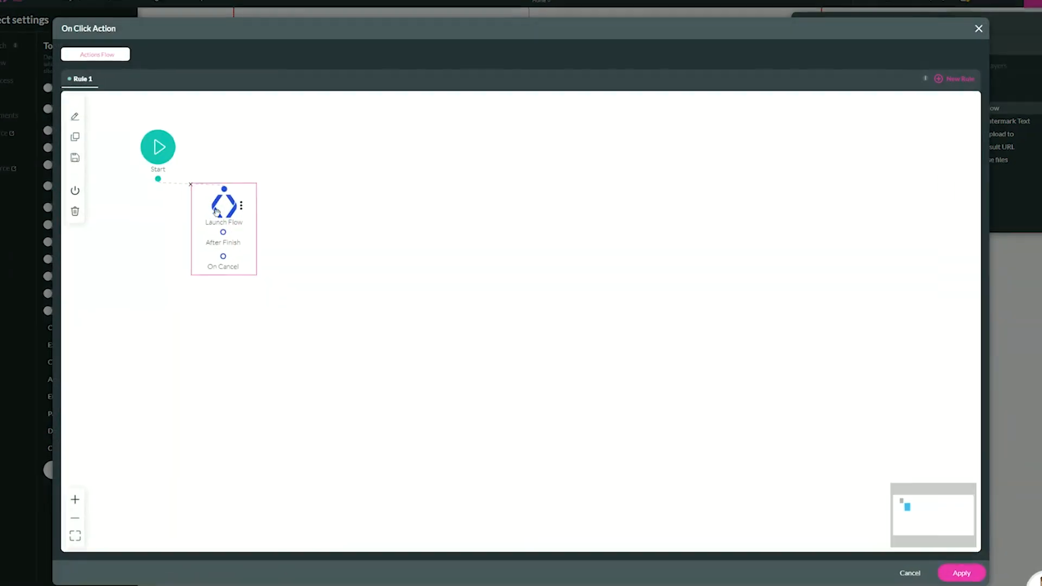
click(305, 392)
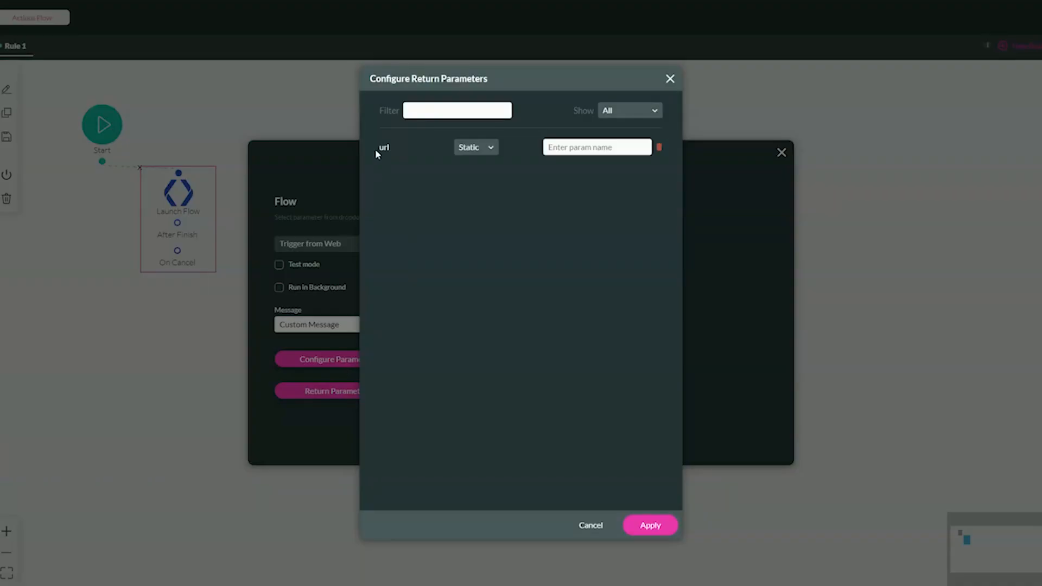
click(476, 152)
click(476, 170)
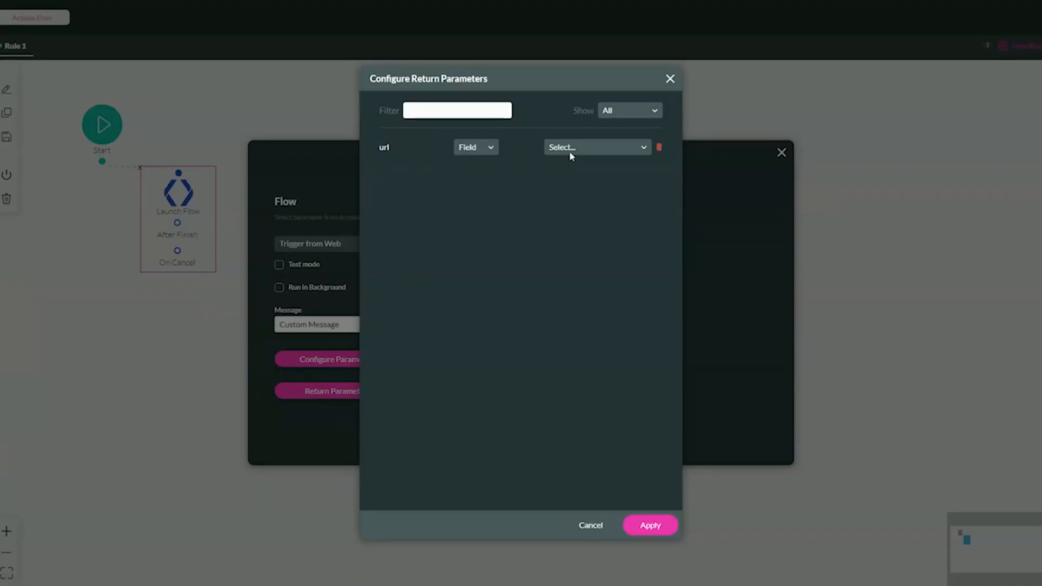
click(564, 154)
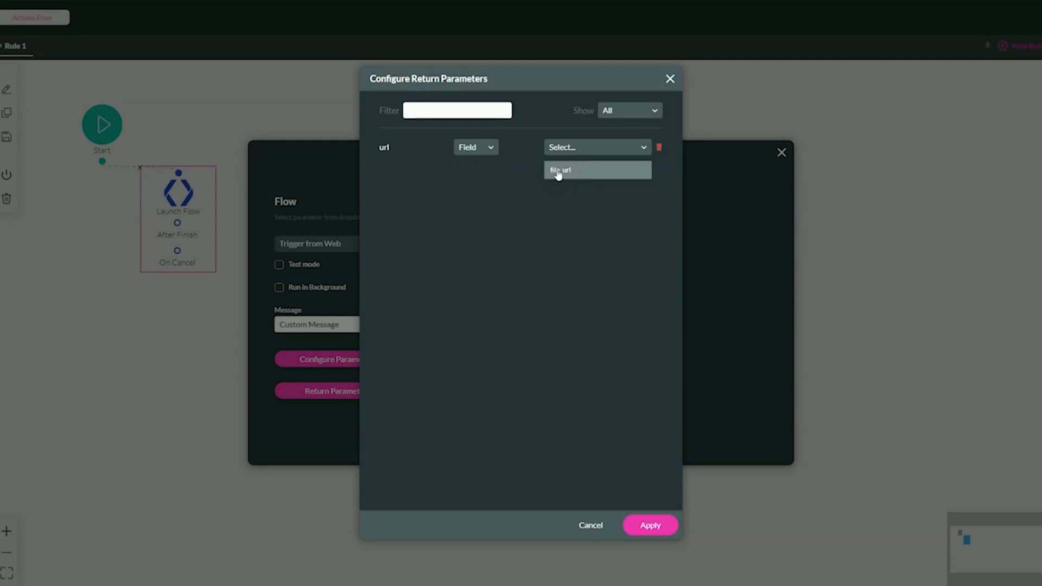
click(584, 172)
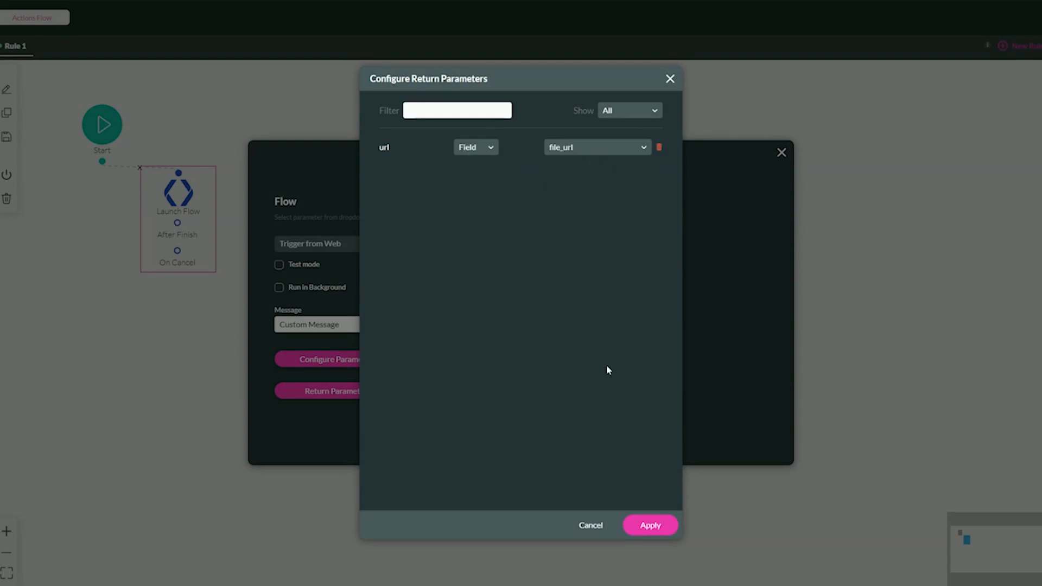
click(658, 525)
click(553, 440)
Add an Affected Elements node to Launch Flow's After Finish branch, with txt Result URL as the affected element.
mouse_move(204, 235)
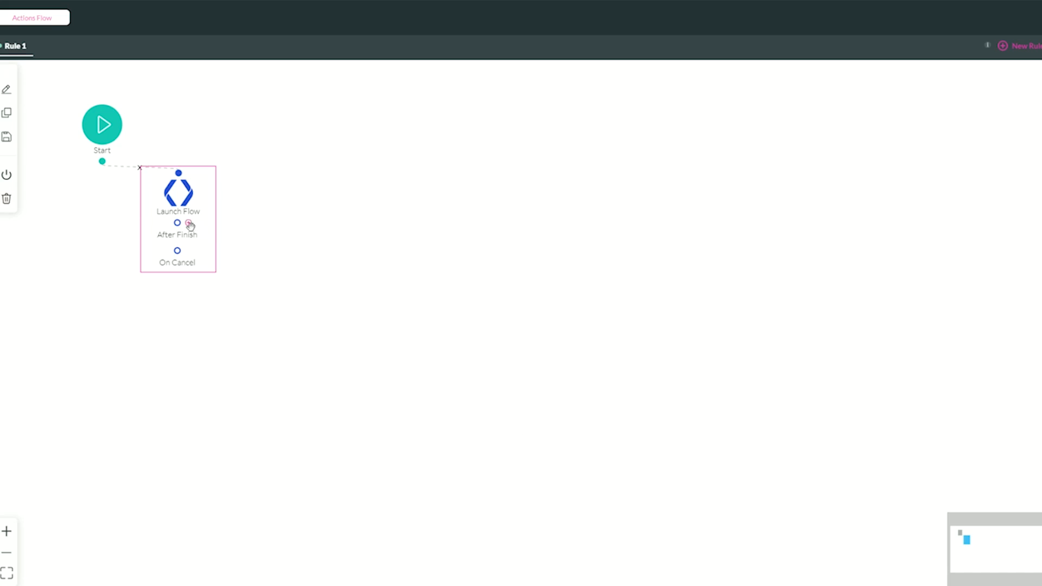
click(188, 224)
click(471, 301)
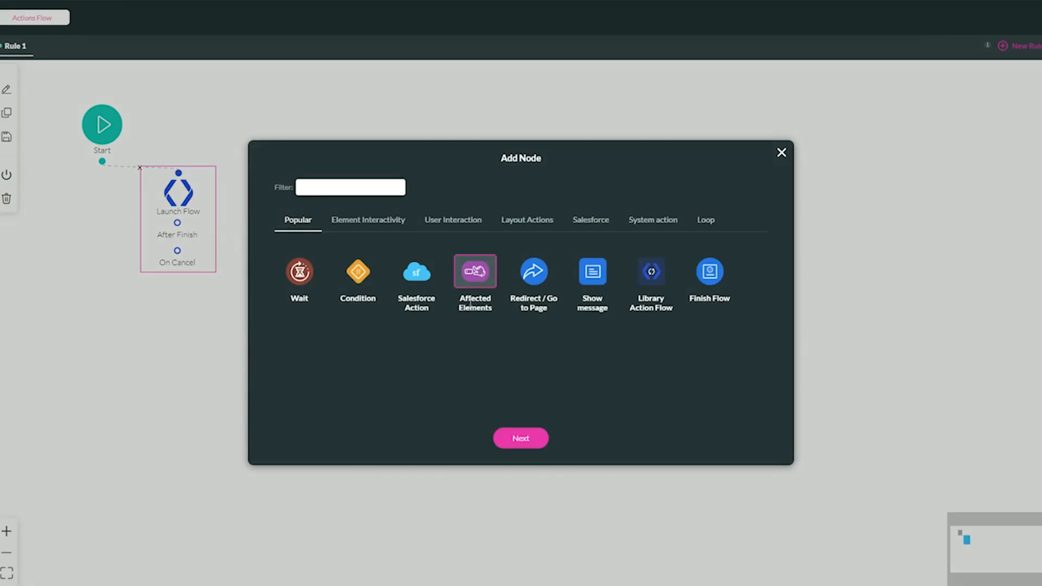
click(522, 437)
scroll(401, 293, down, 5)
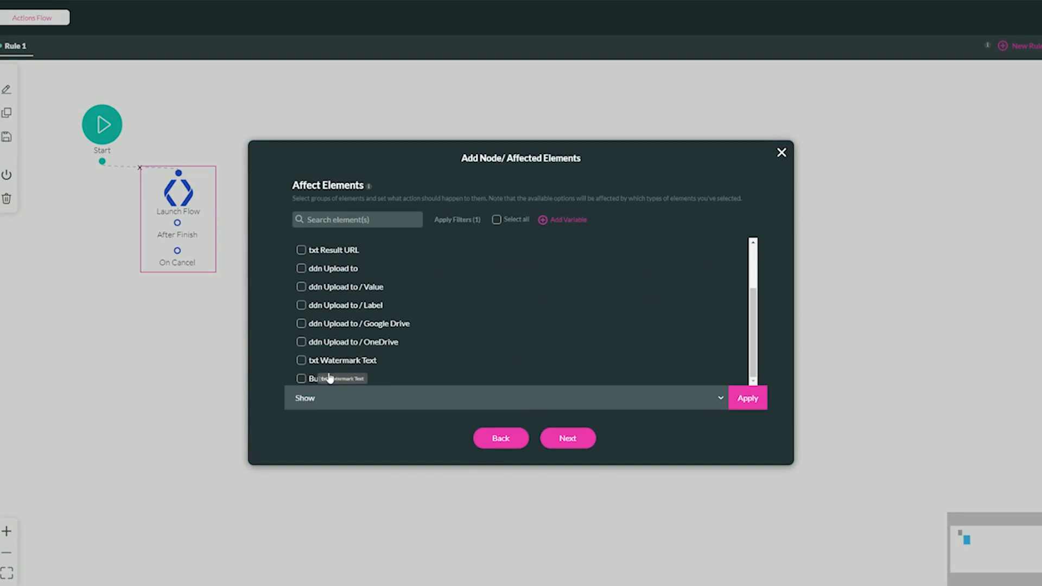
click(336, 252)
Make the node set txt Result URL's value from the url variable and finish adding the node.
click(365, 398)
text(from)
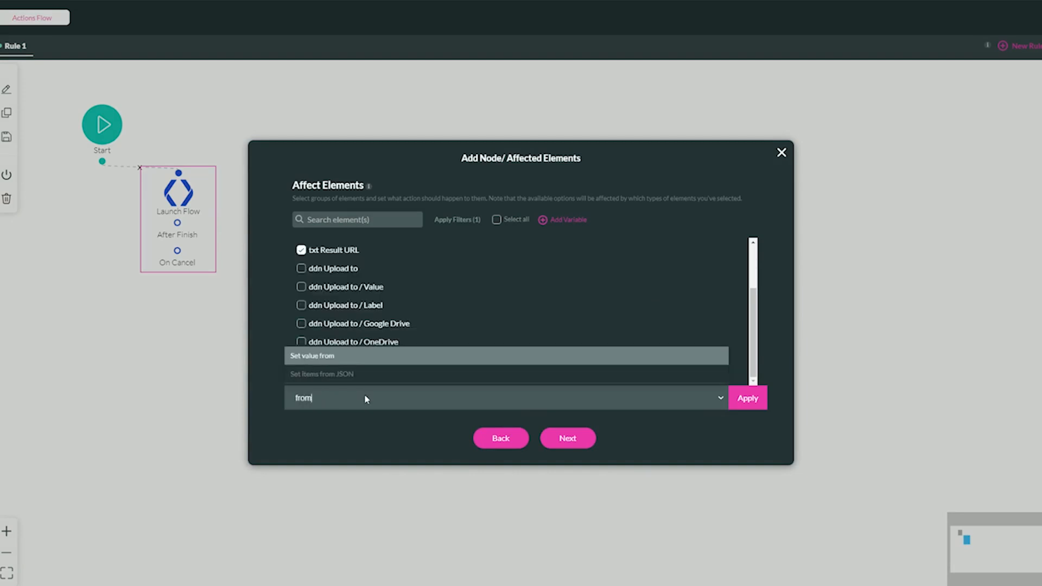
key(Return)
text(ur)
click(565, 319)
click(734, 396)
click(551, 438)
click(552, 438)
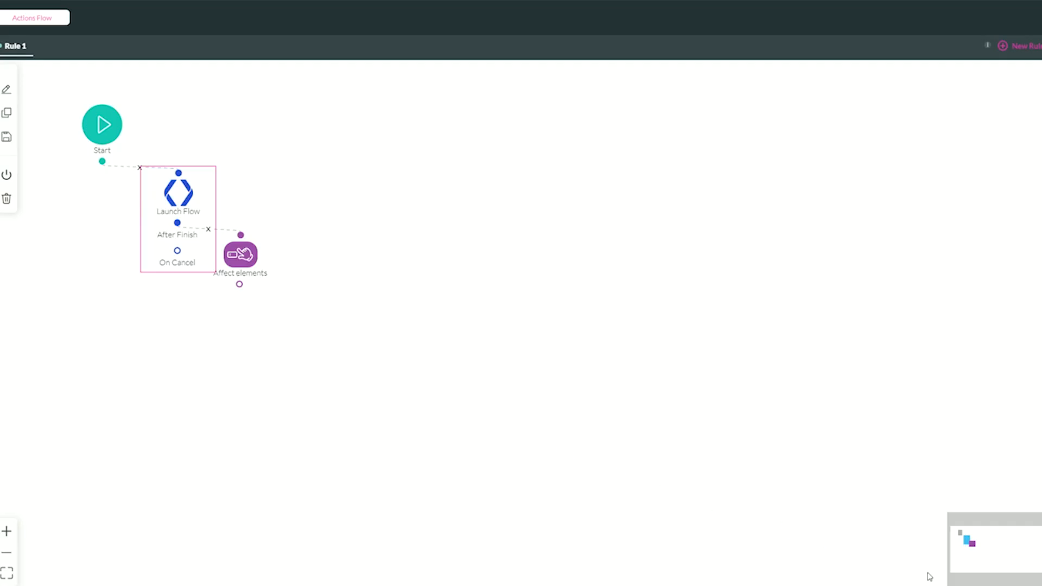
Review the Launch Flow node's input parameter mappings and its return parameter mapping.
double_click(205, 215)
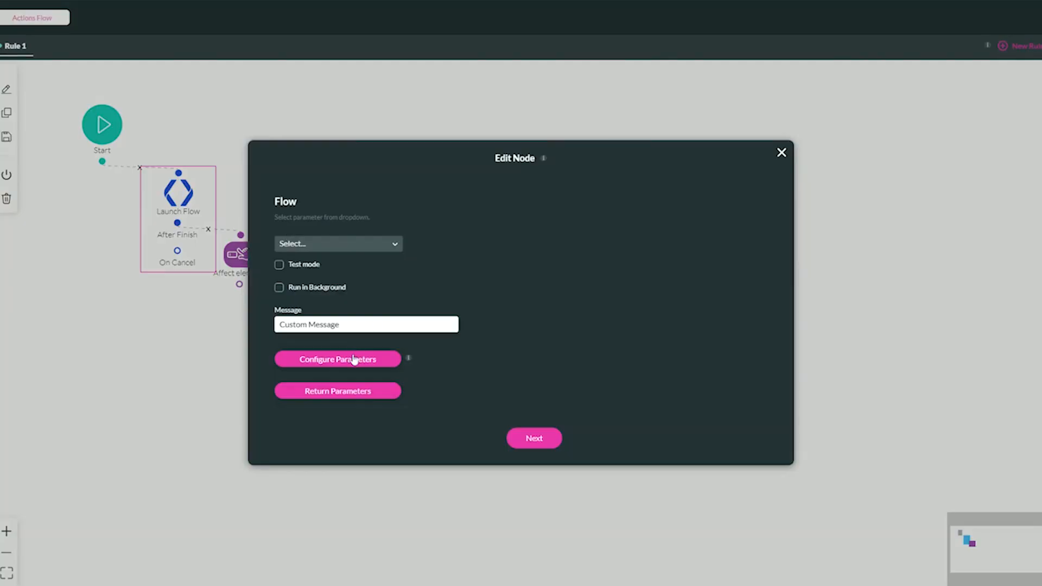
click(354, 358)
drag(380, 233, 437, 233)
drag(380, 289, 448, 299)
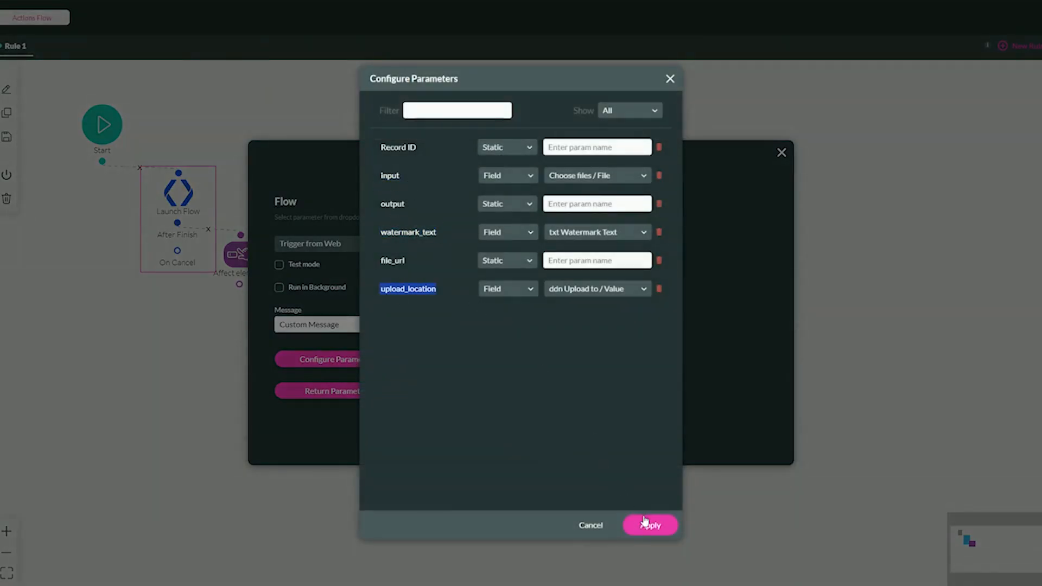
click(645, 521)
click(385, 390)
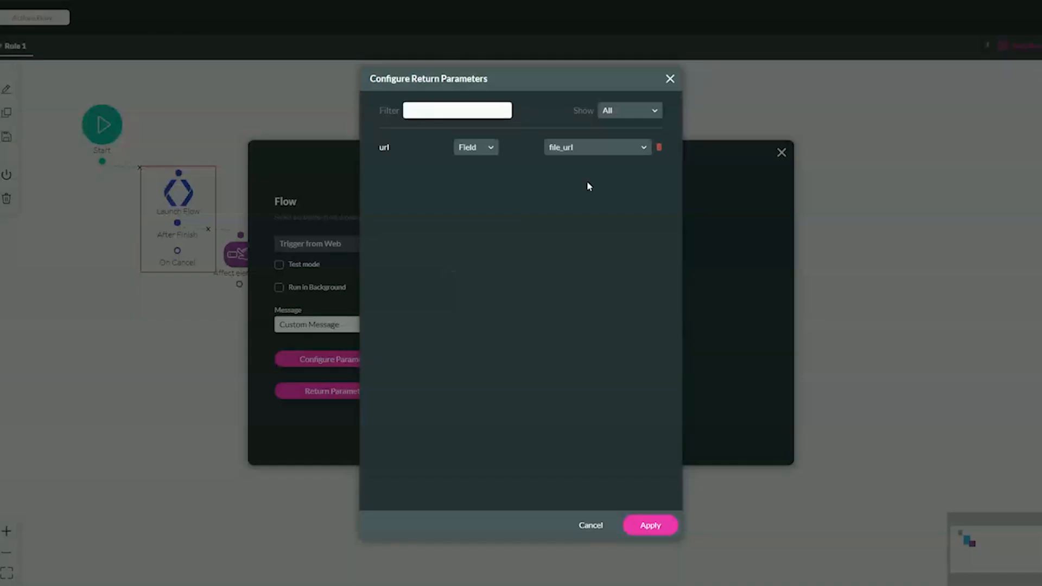
click(651, 518)
click(561, 443)
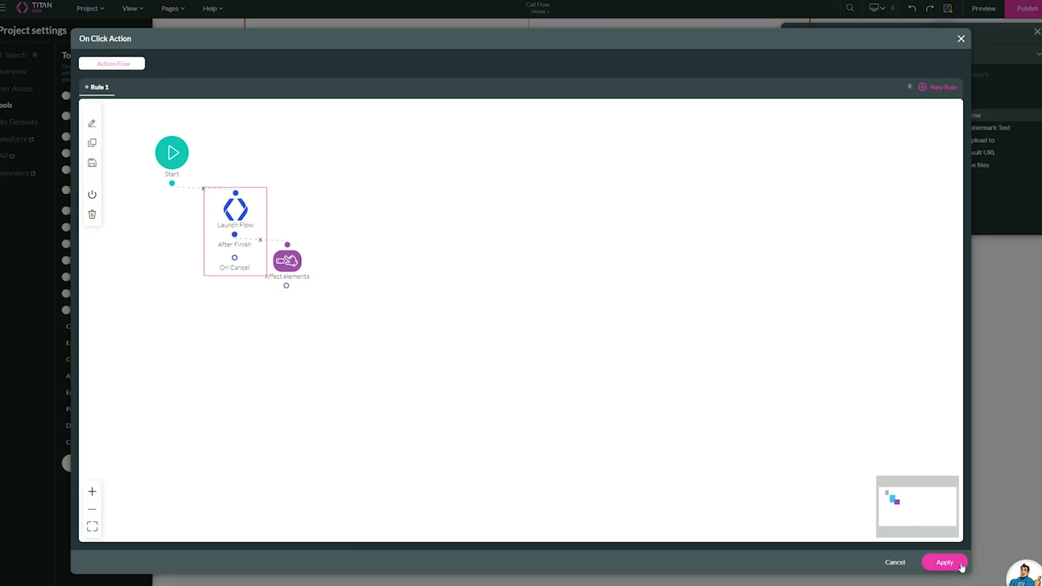
Apply the Call Flow button's on-click action and open the project preview.
click(945, 563)
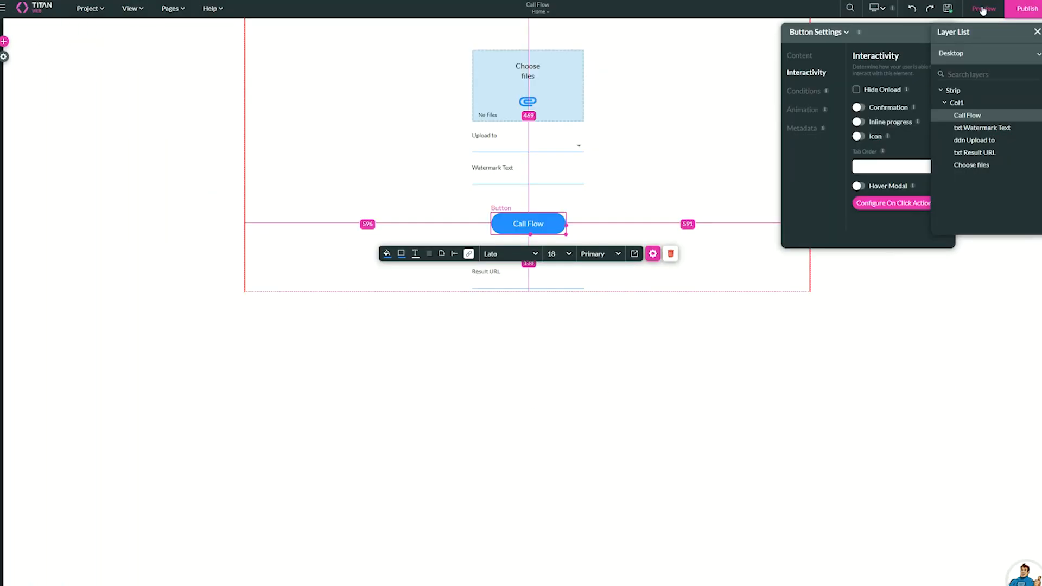
click(982, 11)
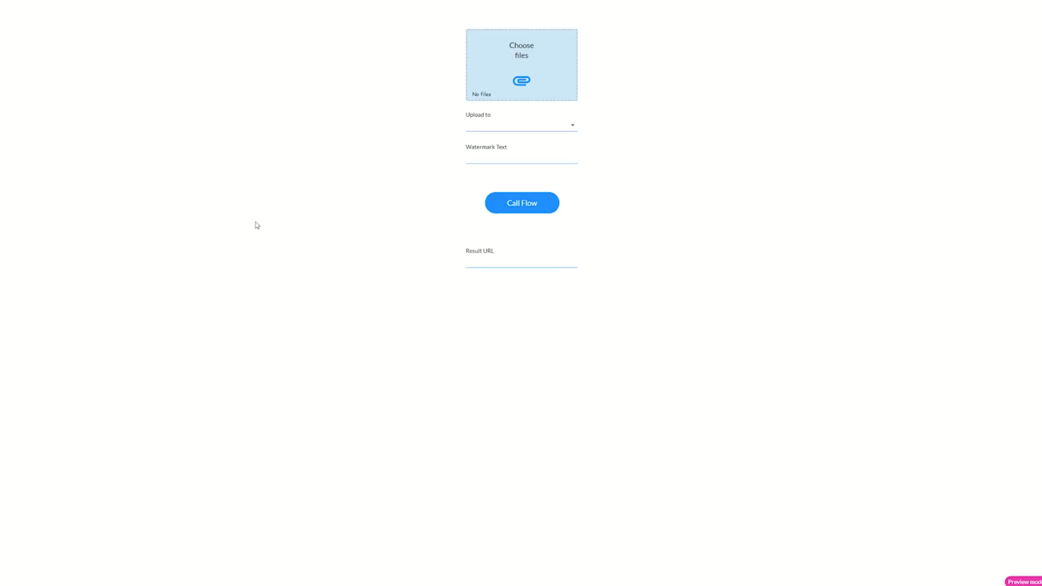
Attach a file to the preview form and set its upload destination to Google Drive.
click(522, 82)
double_click(143, 41)
click(510, 122)
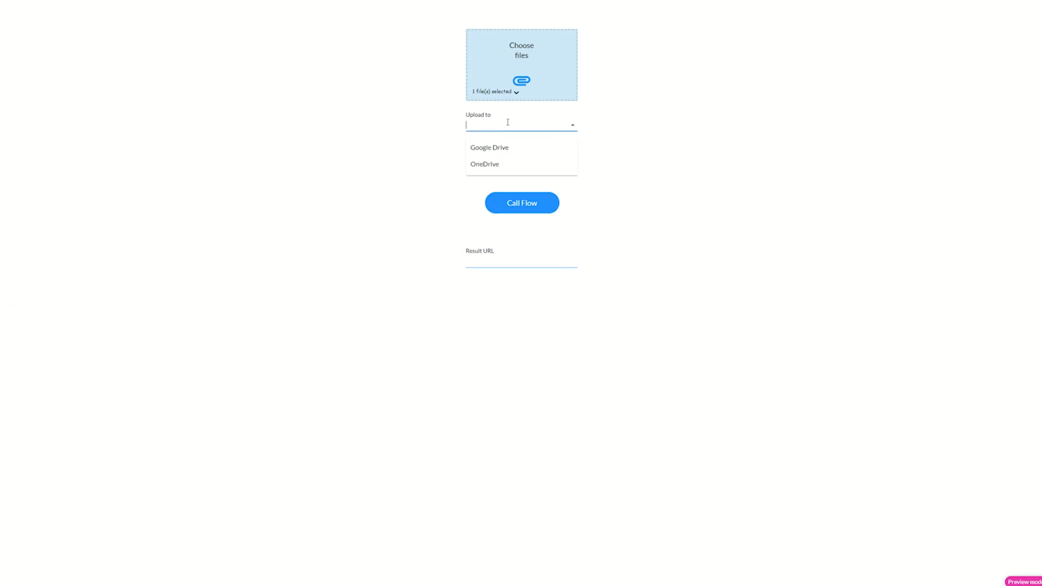
click(477, 147)
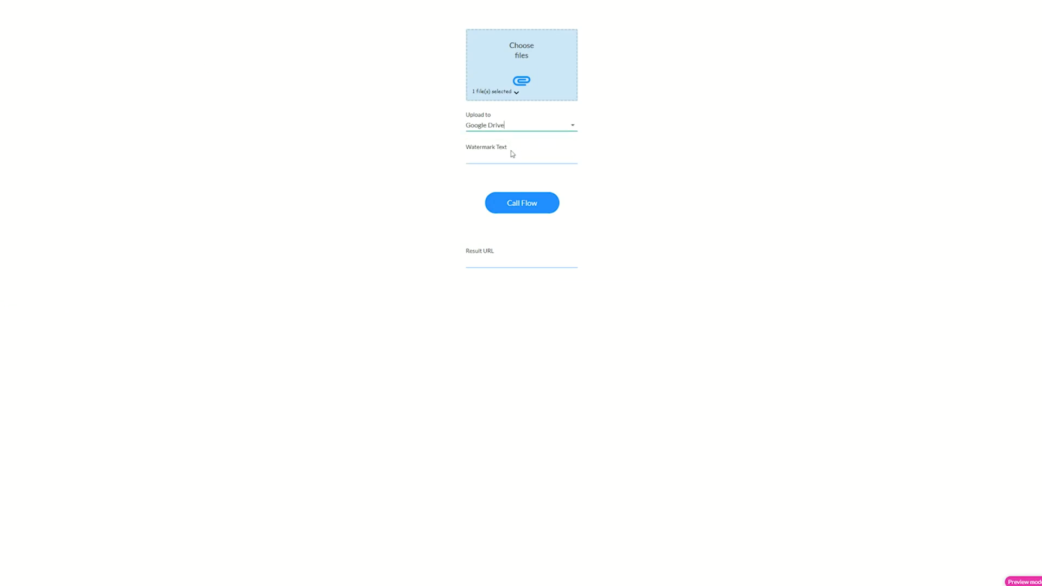
Enter TEXT as the watermark text and call the flow, letting it run.
click(508, 160)
text(TE)
click(516, 202)
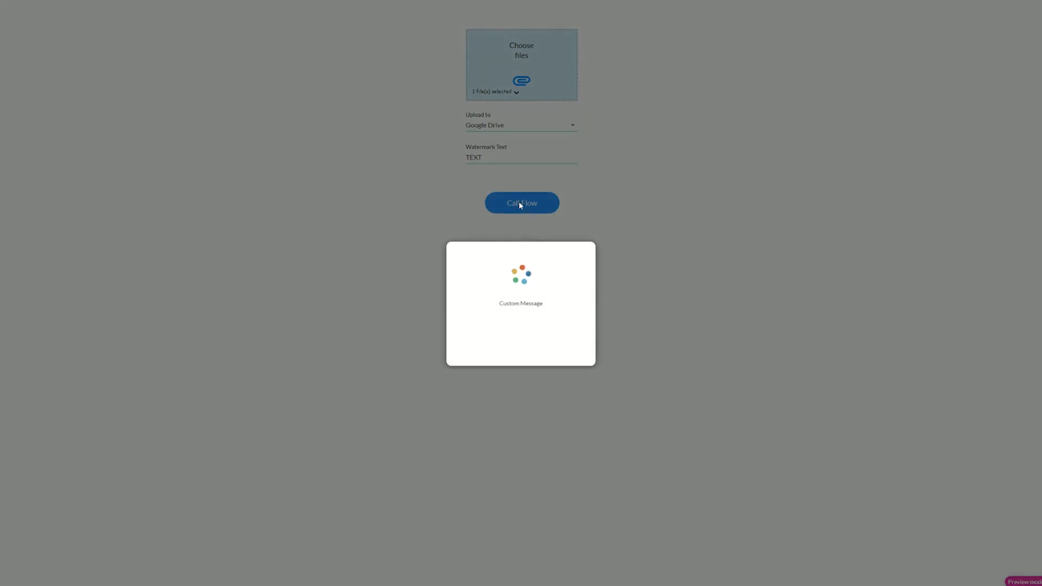
drag(497, 305, 587, 316)
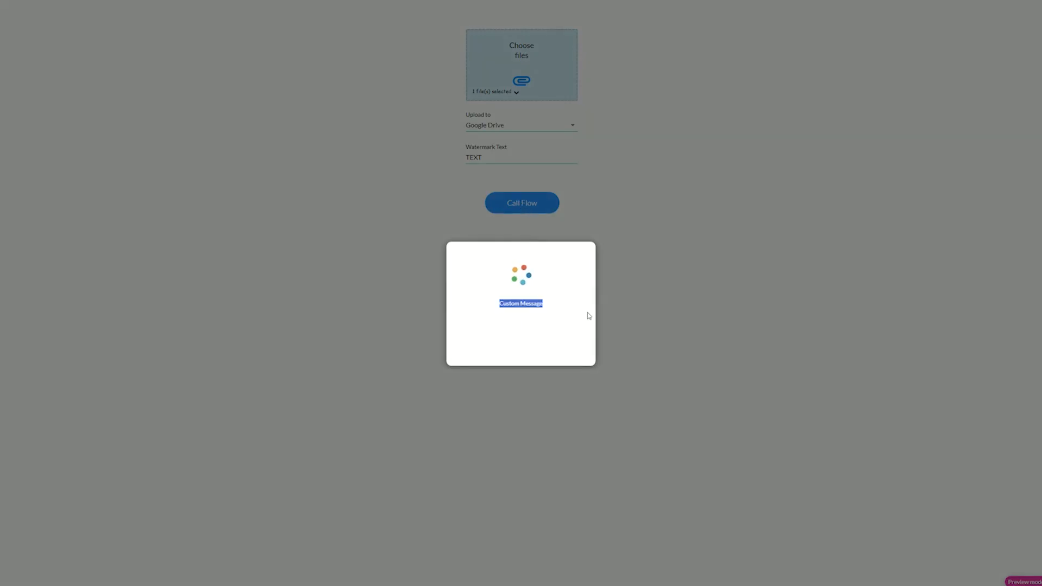
click(575, 316)
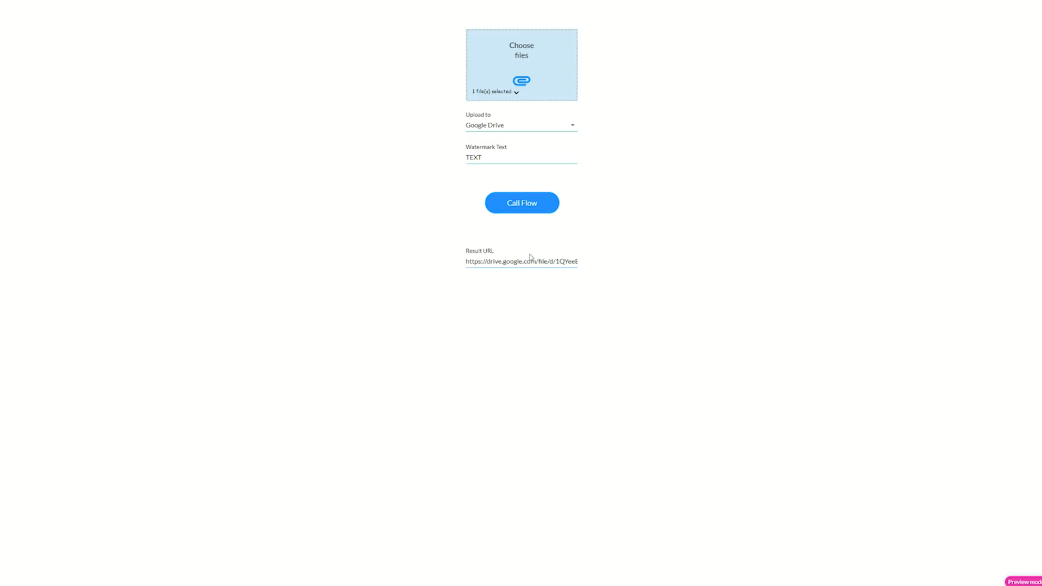
Copy the Result URL value and open that Google Drive link in a new browser tab.
triple_click(530, 256)
key(ctrl+c)
key(ctrl+t)
key(ctrl+v)
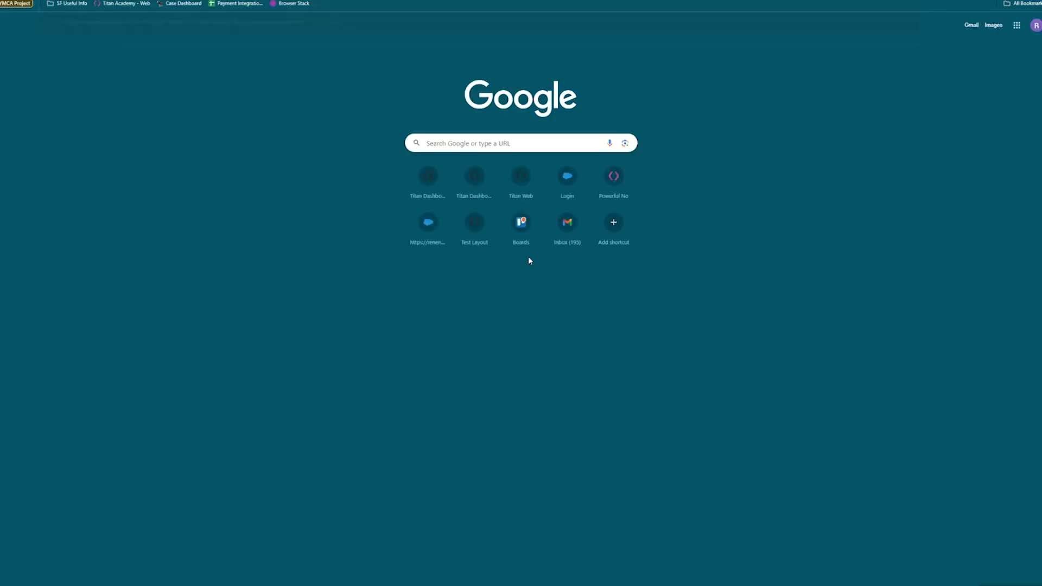
key(Return)
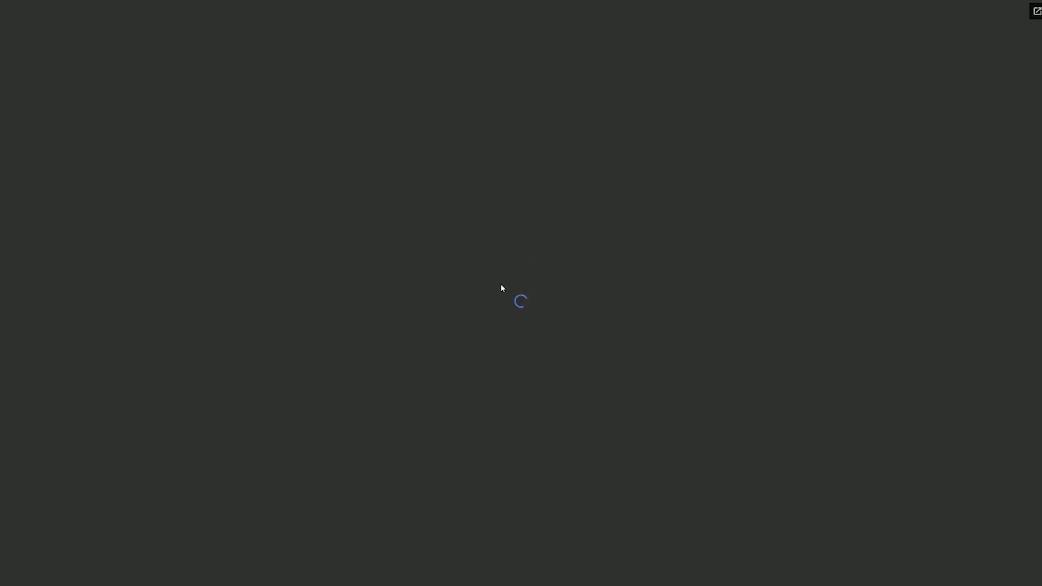